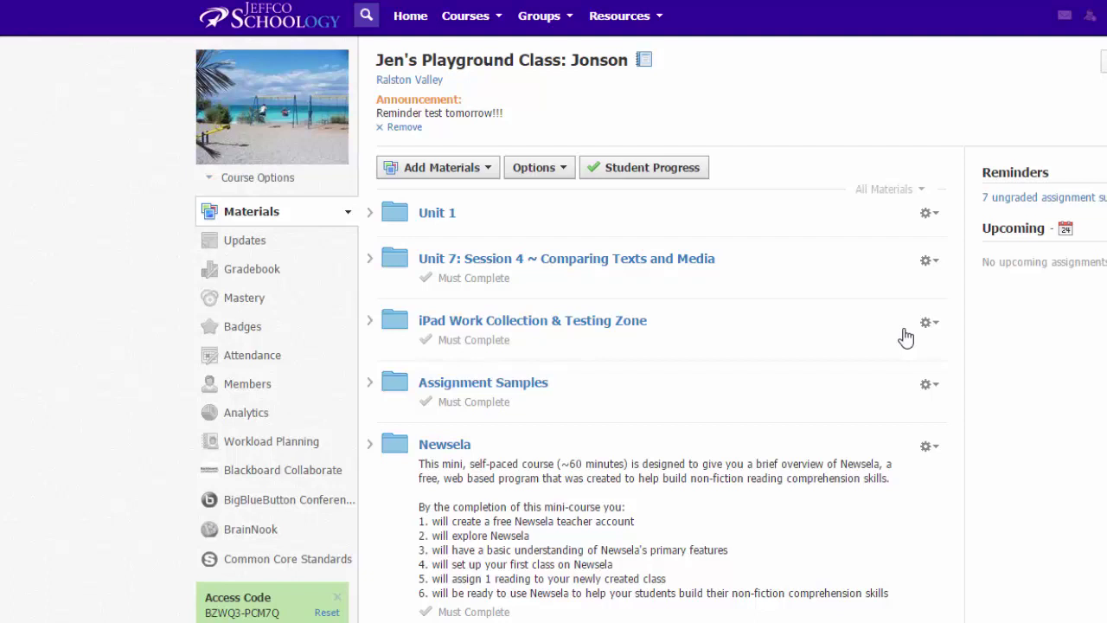
Step: Open the Unit 1 folder in the course materials and start adding a new page to it
click(438, 213)
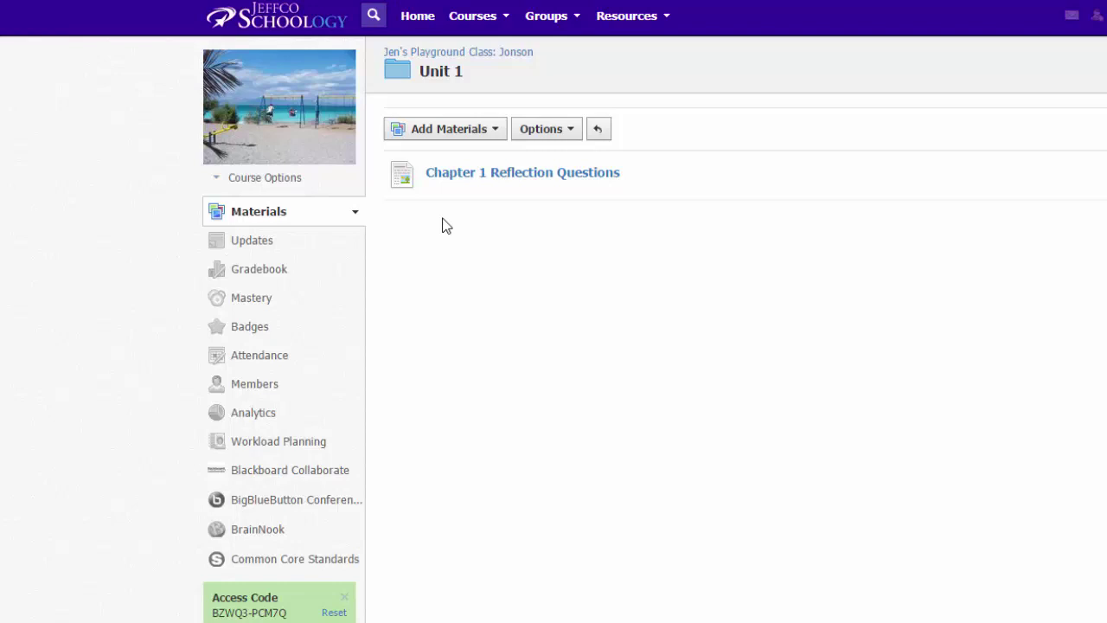
click(444, 137)
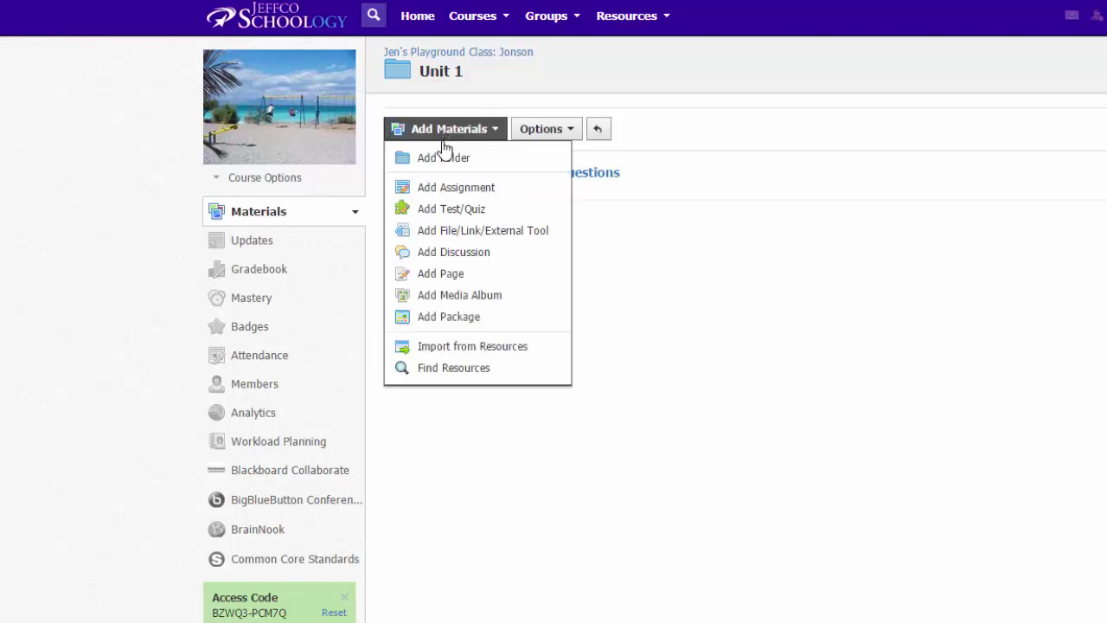
click(450, 277)
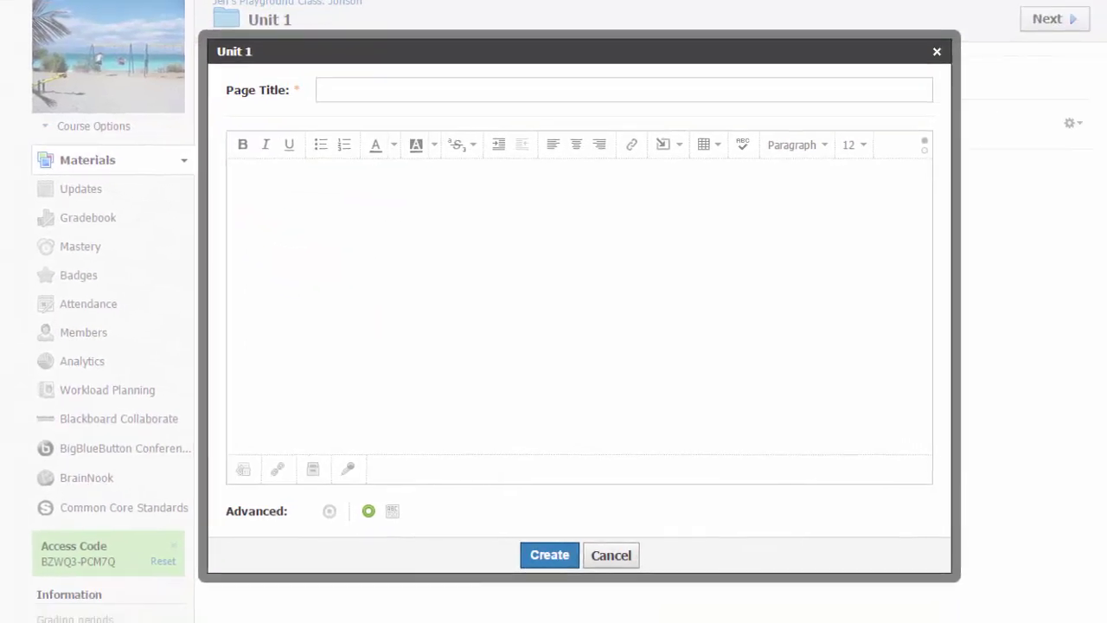
Step: Title the page "View Video ~ Broken Escalator" and write instructions to take notes on the video for a quiz on the next page
click(426, 87)
text(View Video ~ Broken Escalator)
click(494, 277)
text(As you watch this video, I want you to take notes on ......  There will be a quiz on the next page and you can use your notes.)
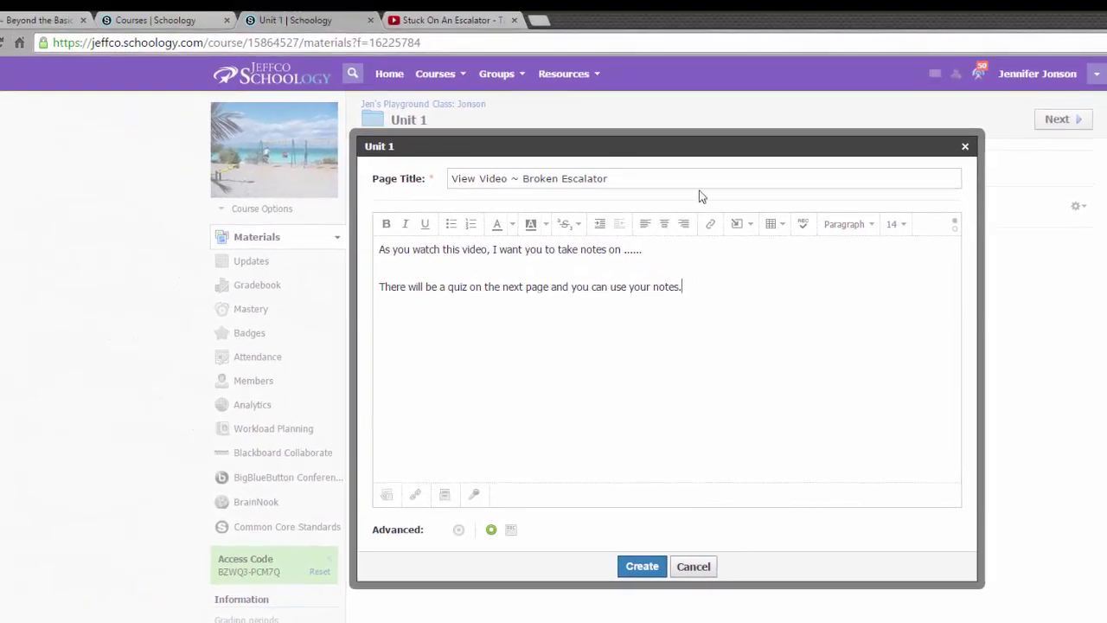
Step: Copy the share link of the YouTube video "Stuck On An Escalator - Take Action" and return to the Unit 1 page draft
click(458, 20)
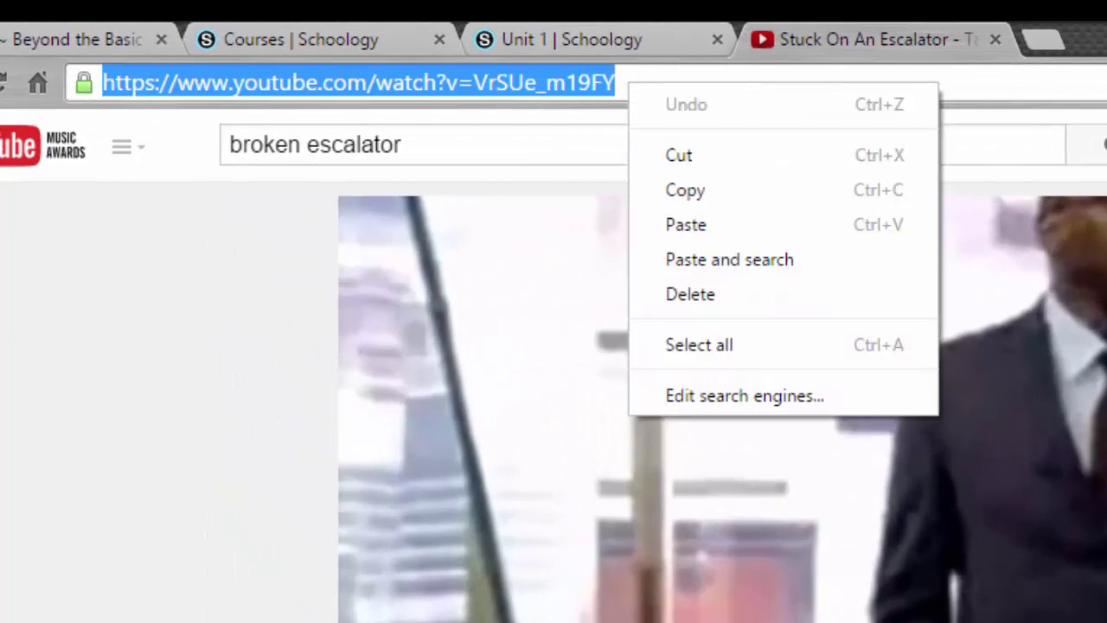
key(Escape)
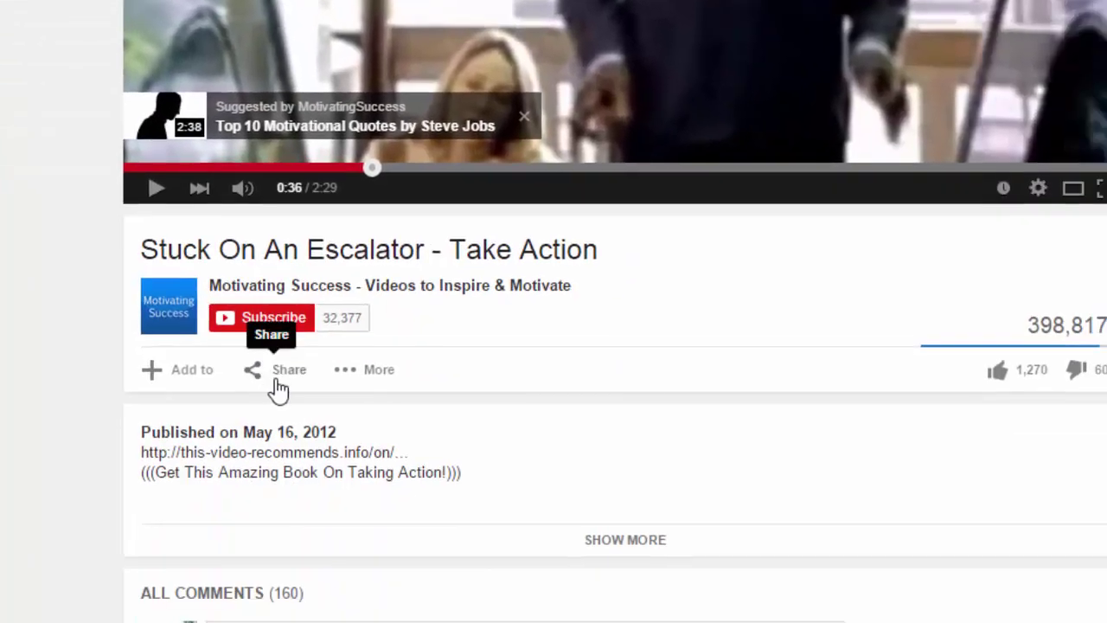
click(275, 387)
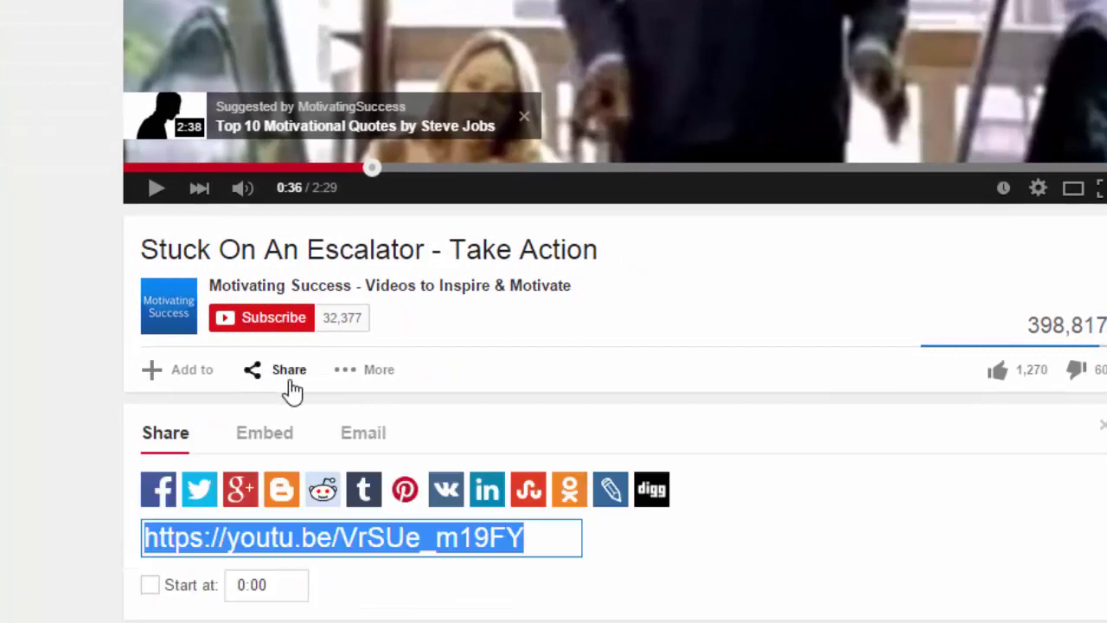
right_click(403, 536)
click(508, 138)
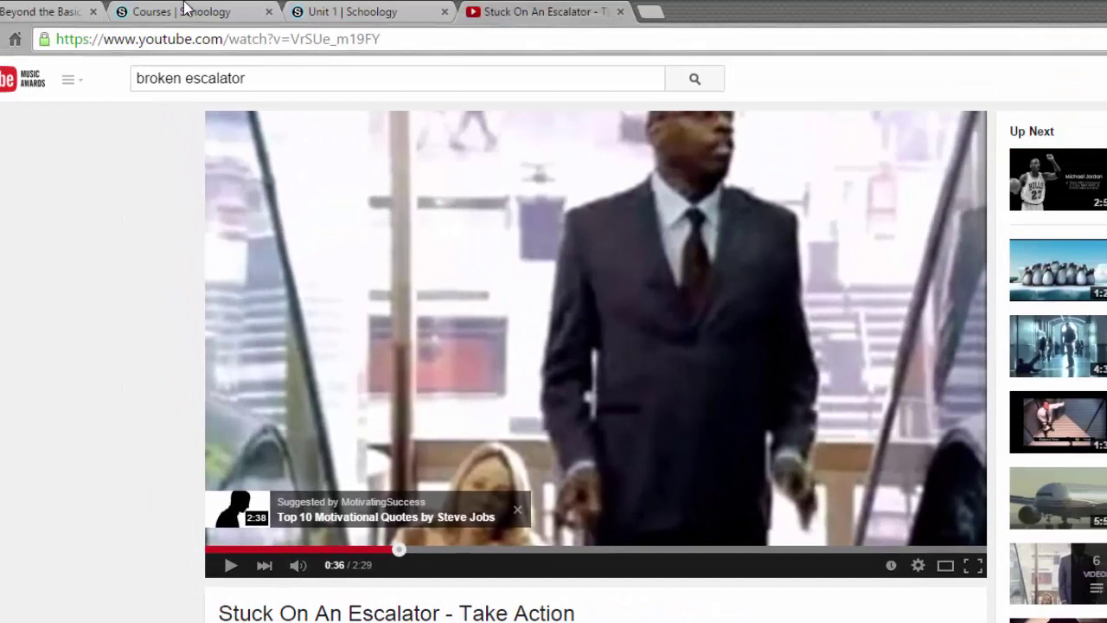
click(379, 13)
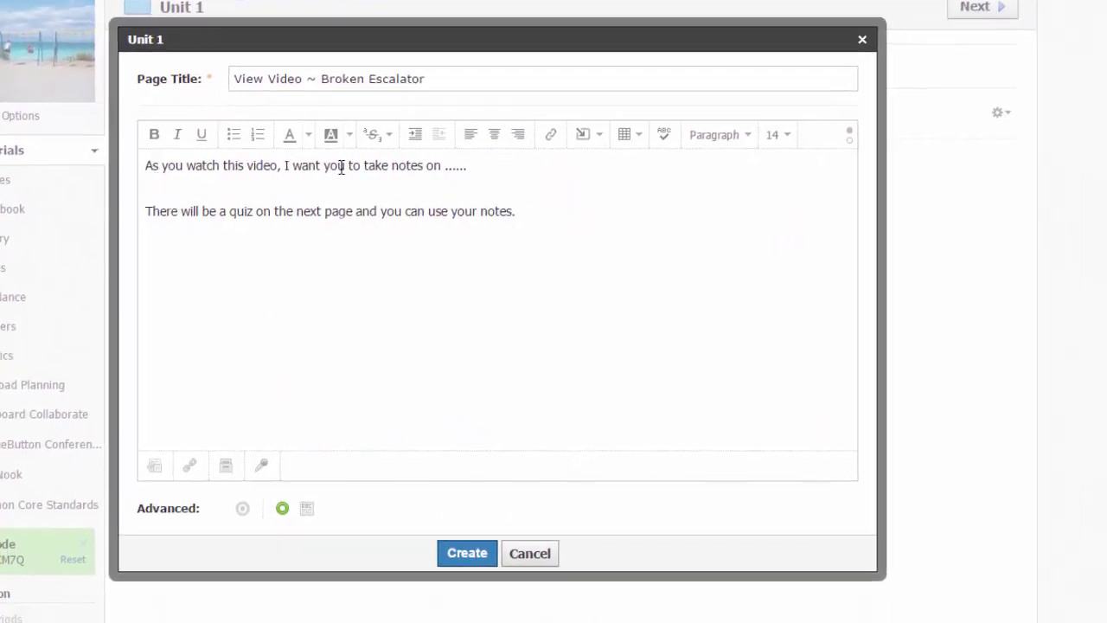
click(596, 137)
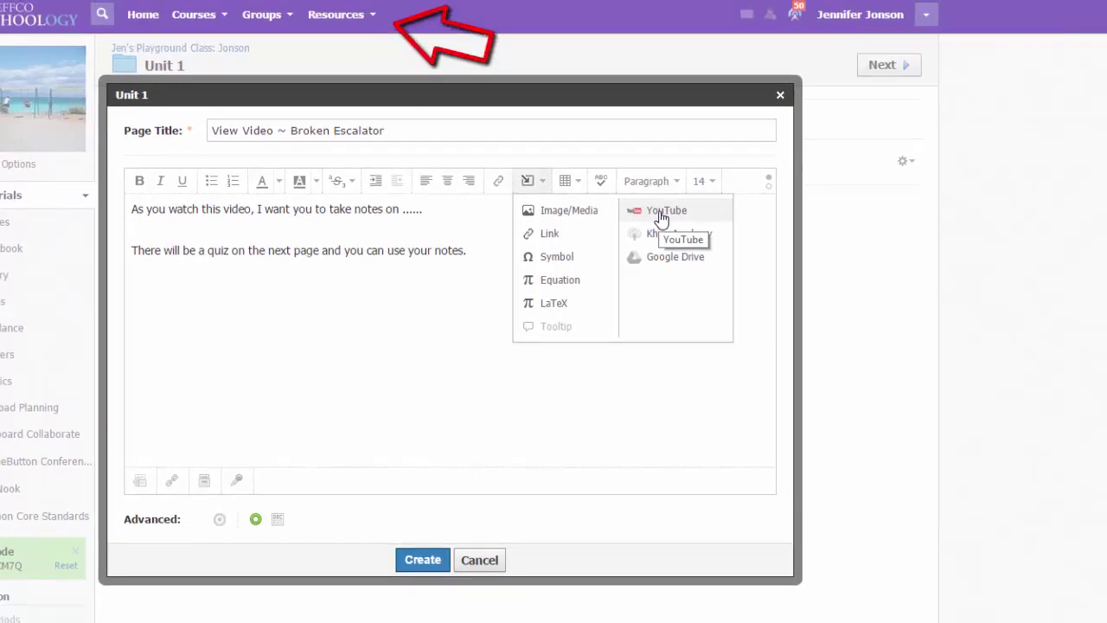
click(662, 214)
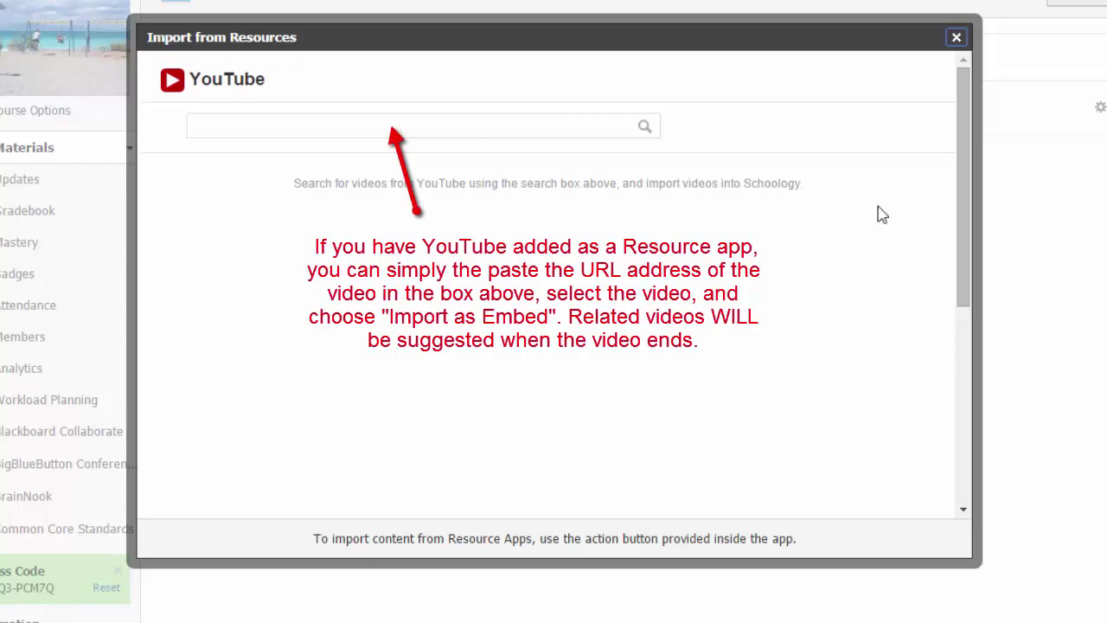
click(956, 38)
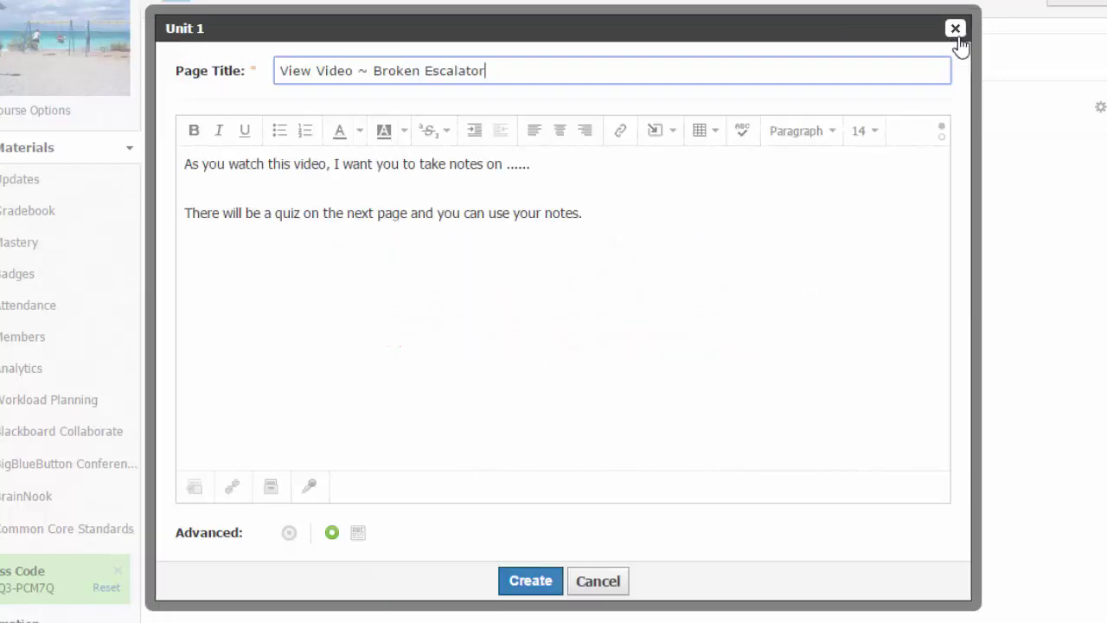
click(653, 132)
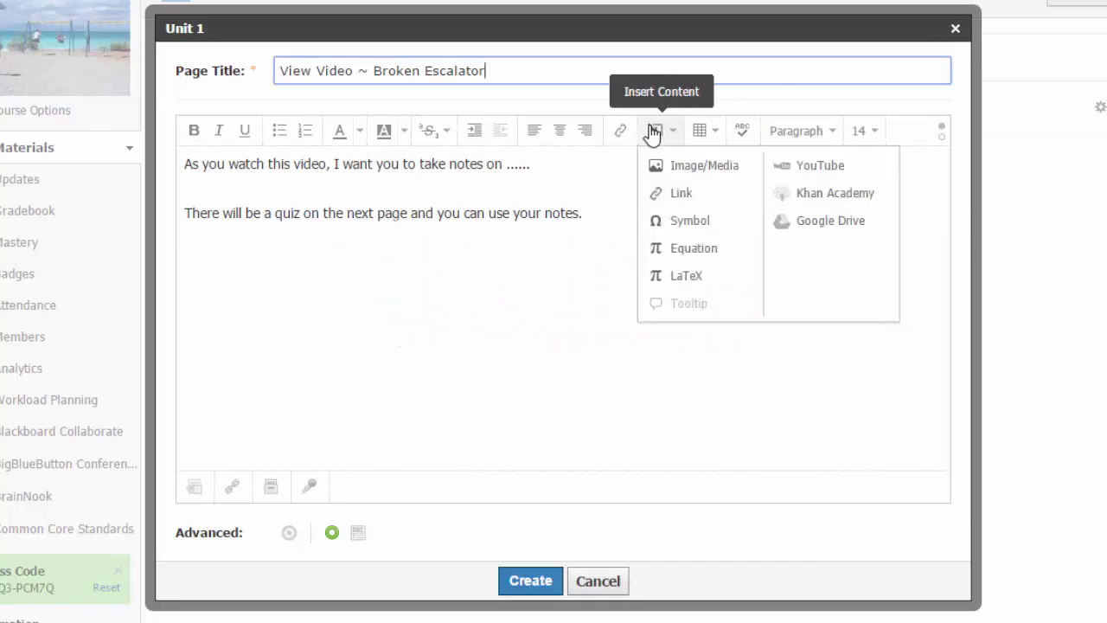
click(692, 168)
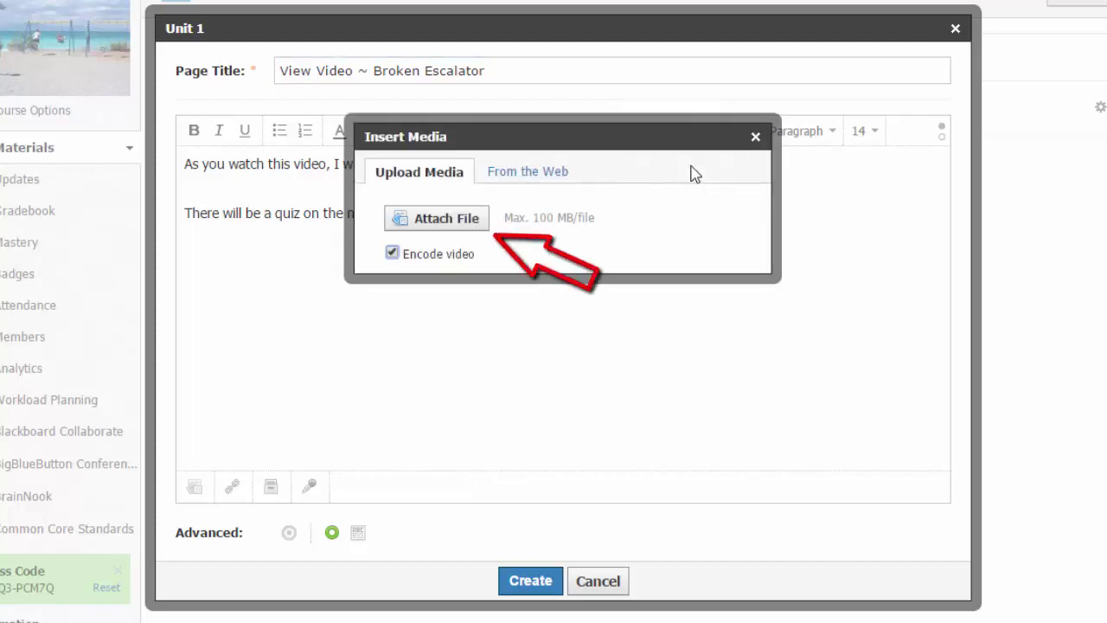
click(522, 180)
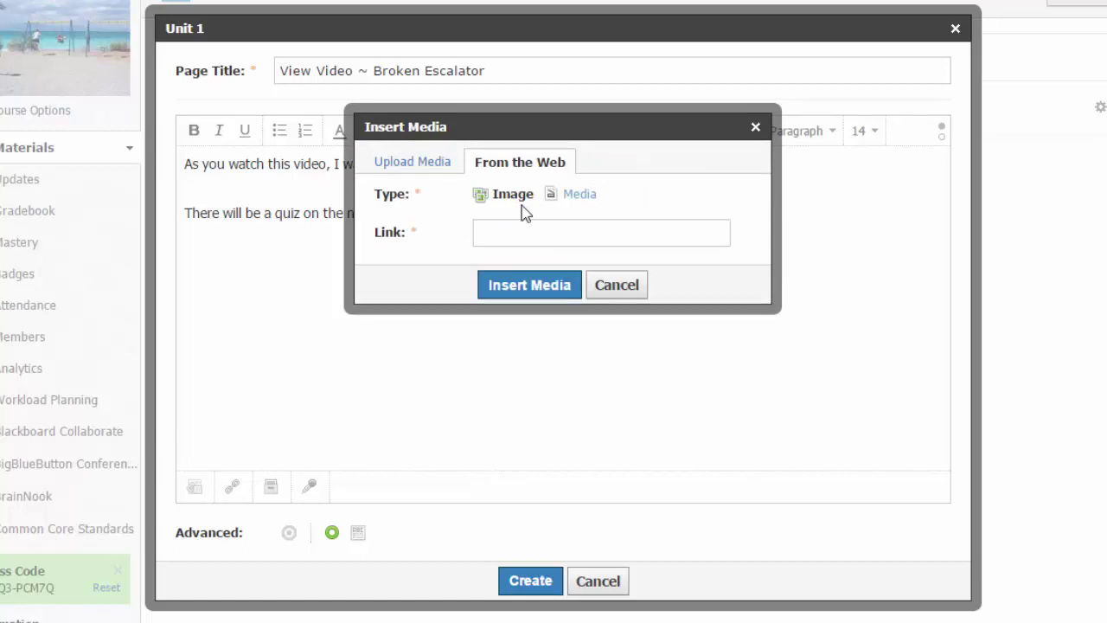
click(579, 196)
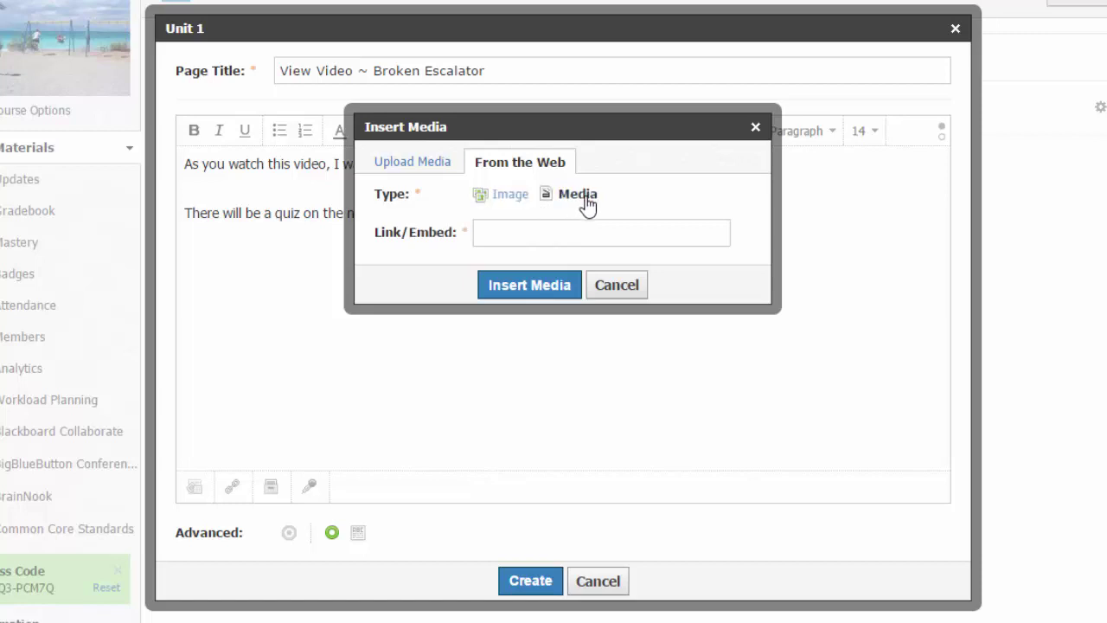
click(533, 229)
right_click(533, 229)
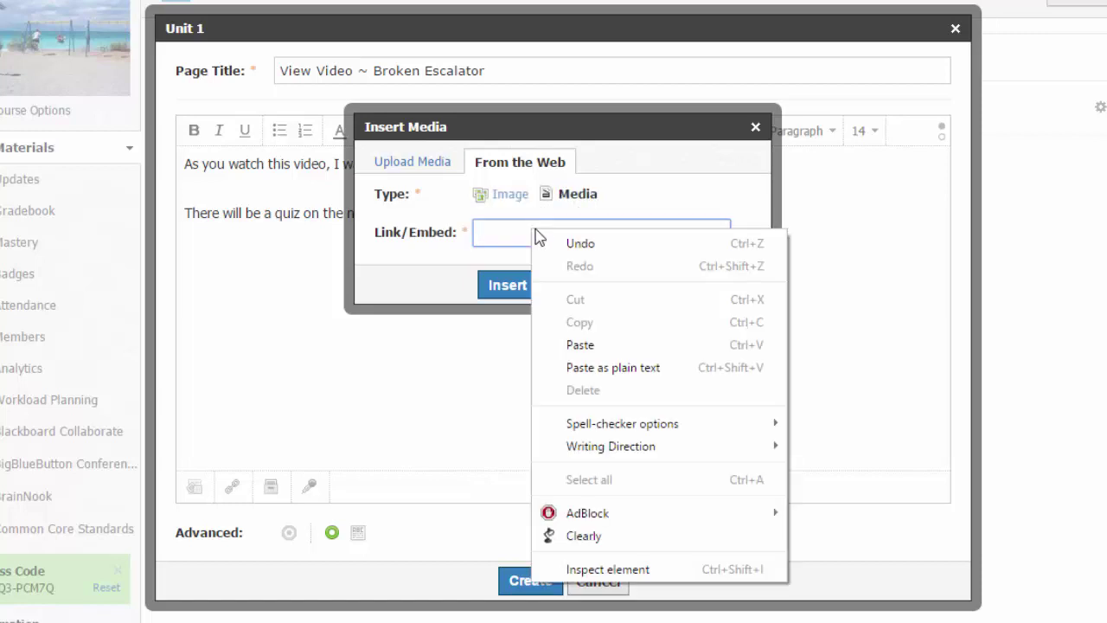
click(568, 346)
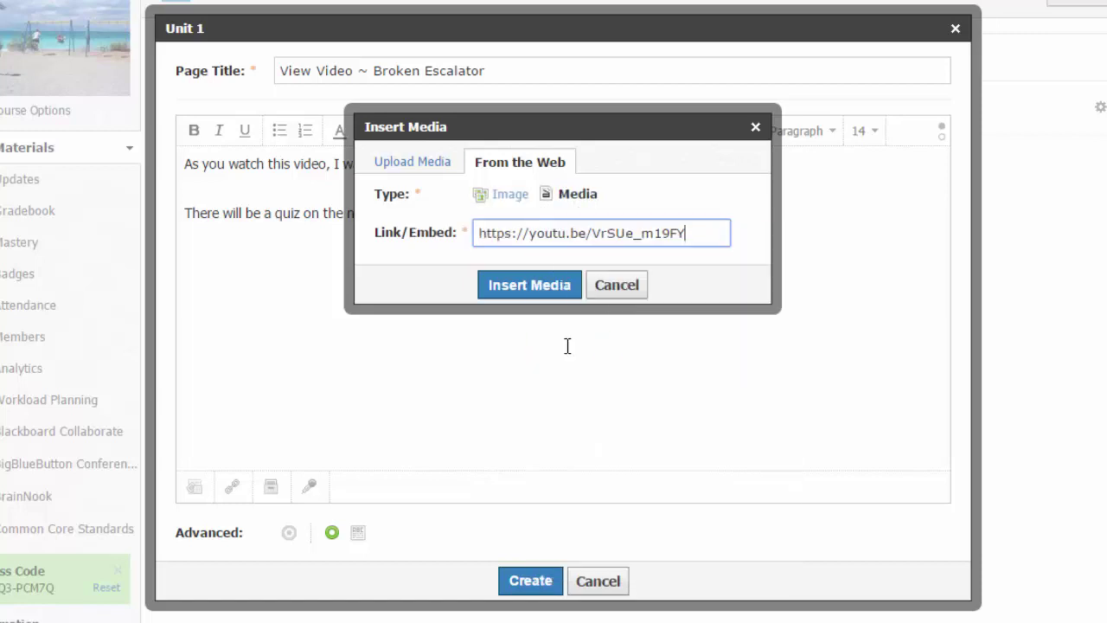
click(537, 292)
Step: Center the inserted video in the page body and create the page
drag(502, 340, 422, 187)
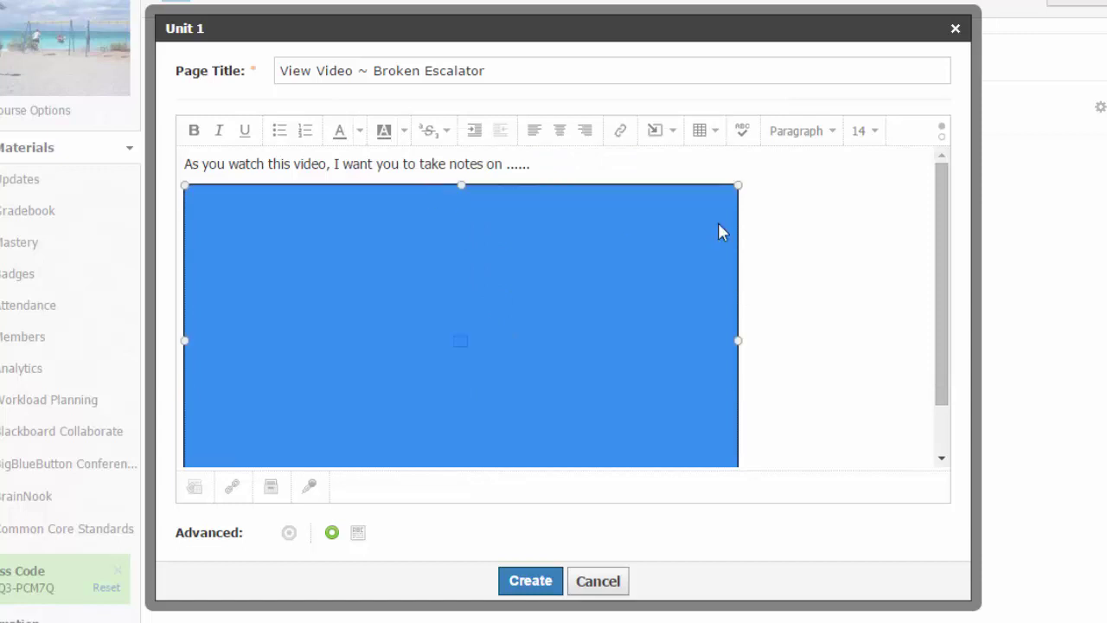
click(560, 132)
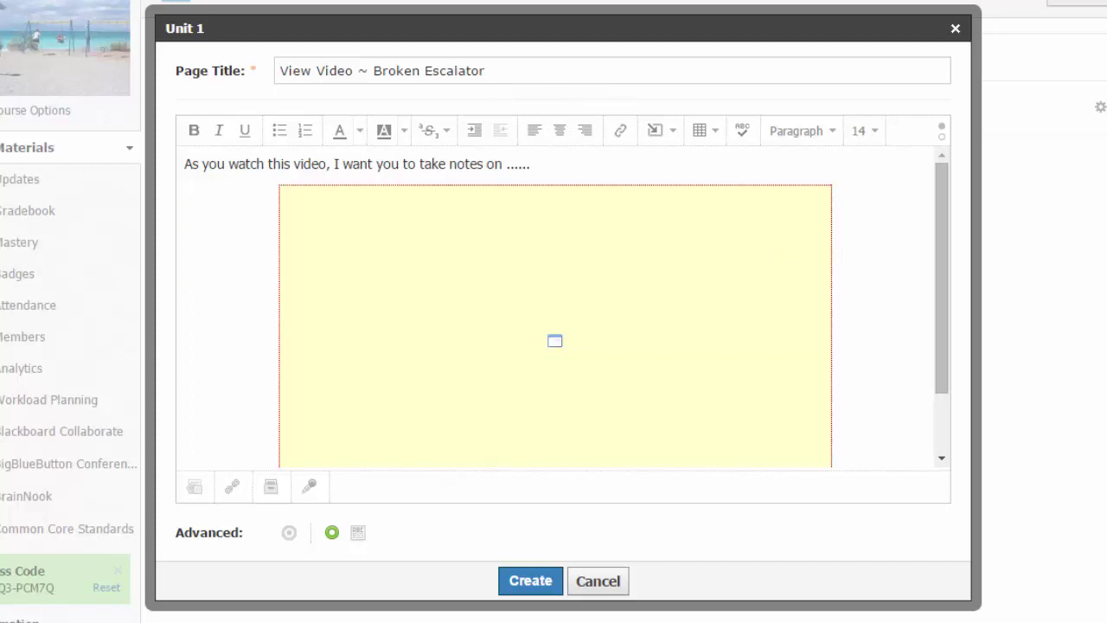
click(523, 592)
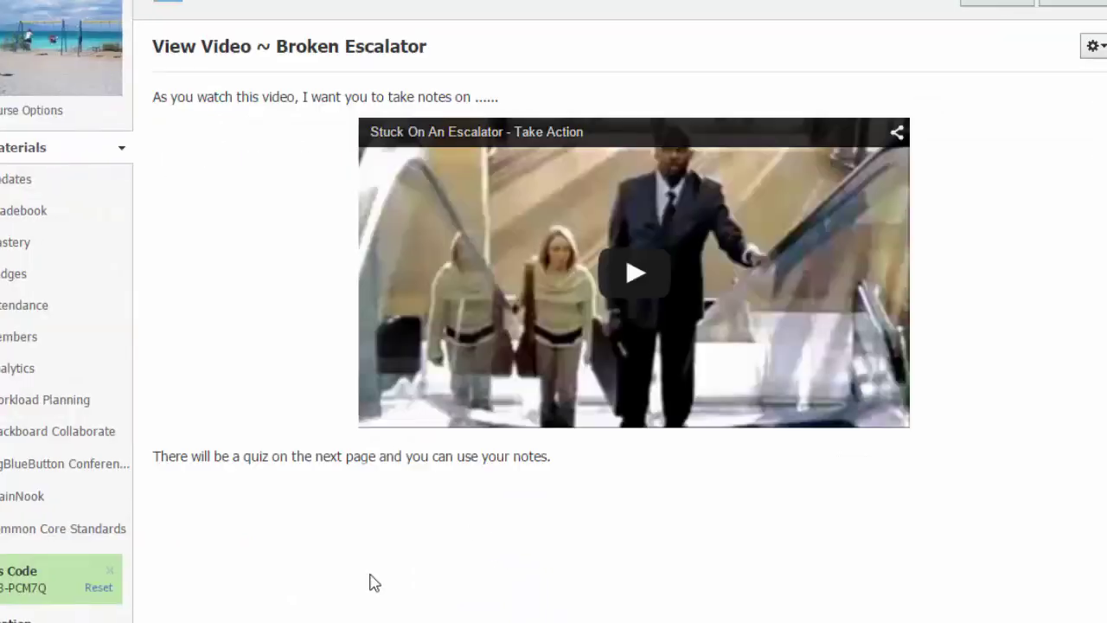
Step: Play the embedded video, dismiss its suggested-video overlay and skip ahead to the end to check what is shown there
click(636, 275)
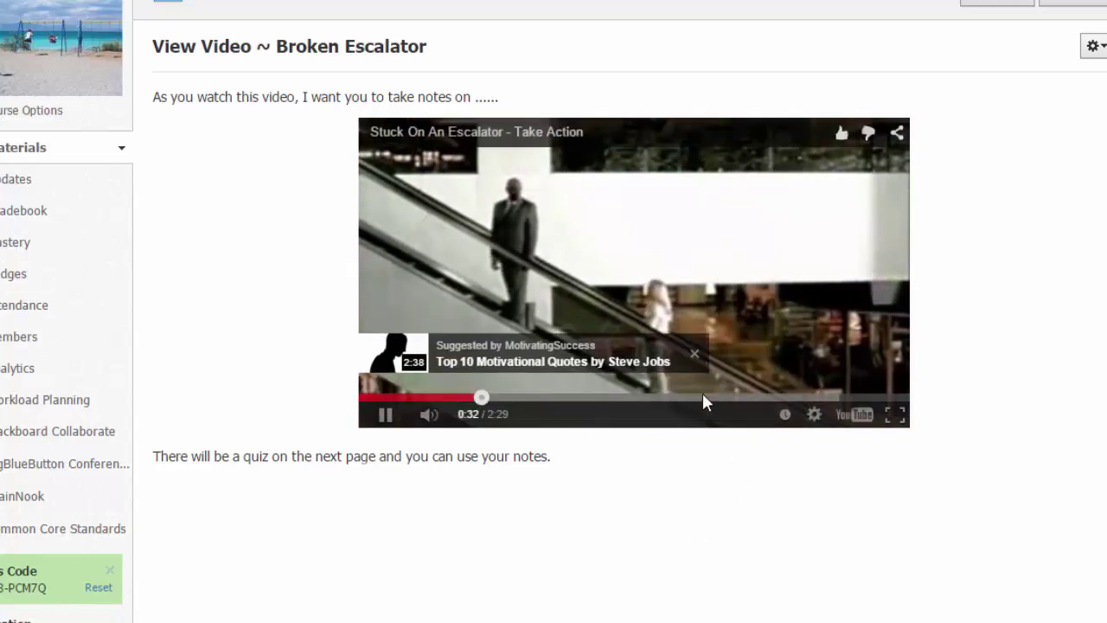
click(694, 352)
click(523, 397)
drag(574, 401, 878, 413)
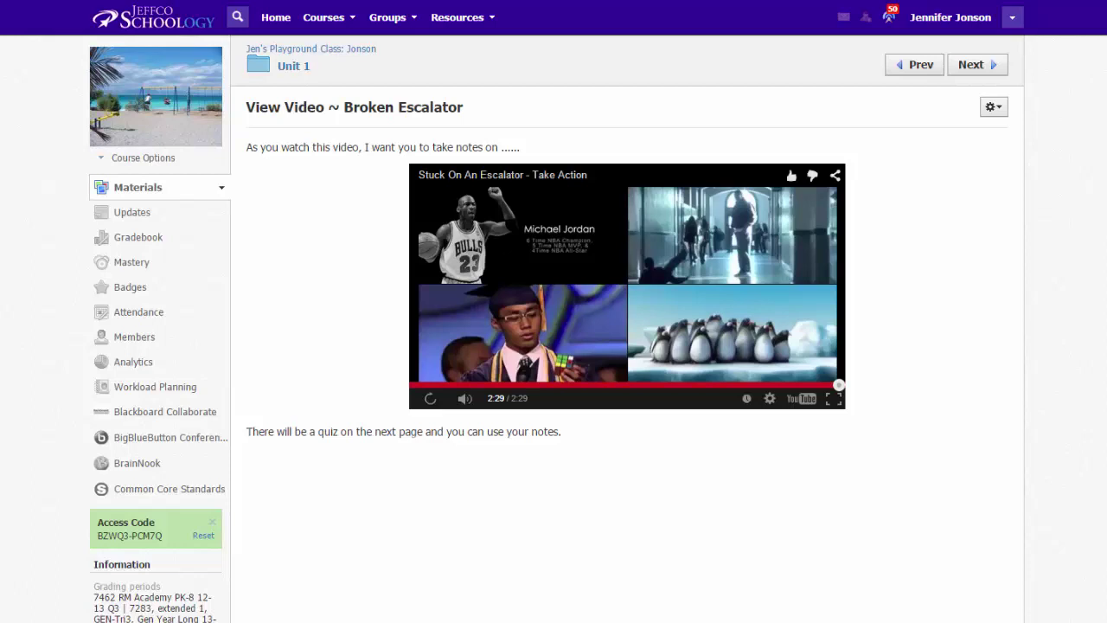
Step: Return to the Unit 1 folder and open the "View Video ~ Broken Escalator" page for editing
click(294, 69)
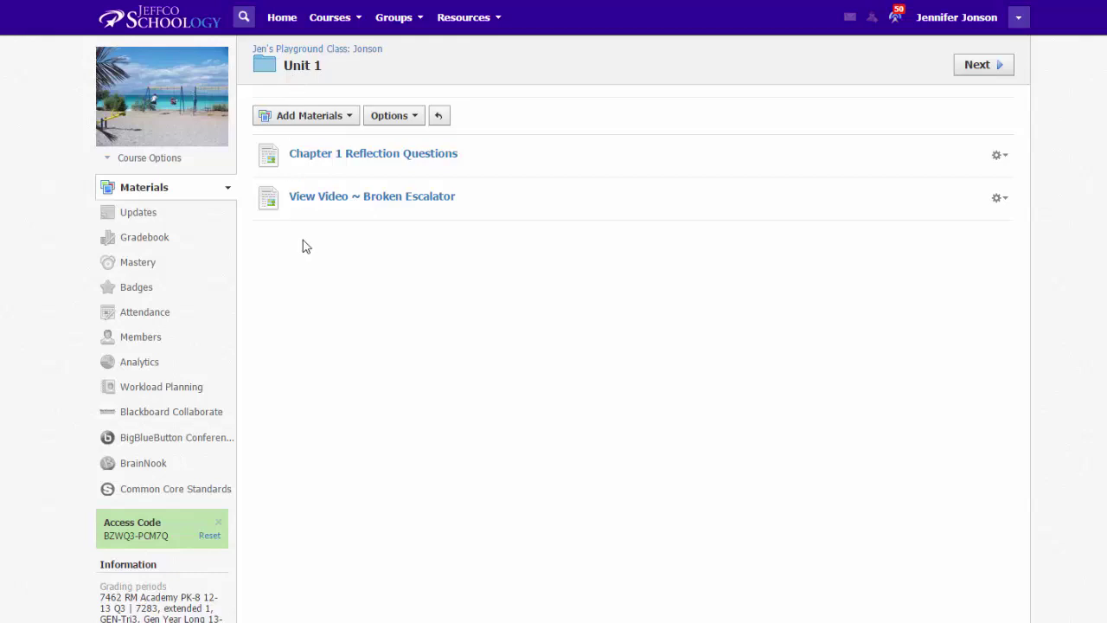
click(291, 118)
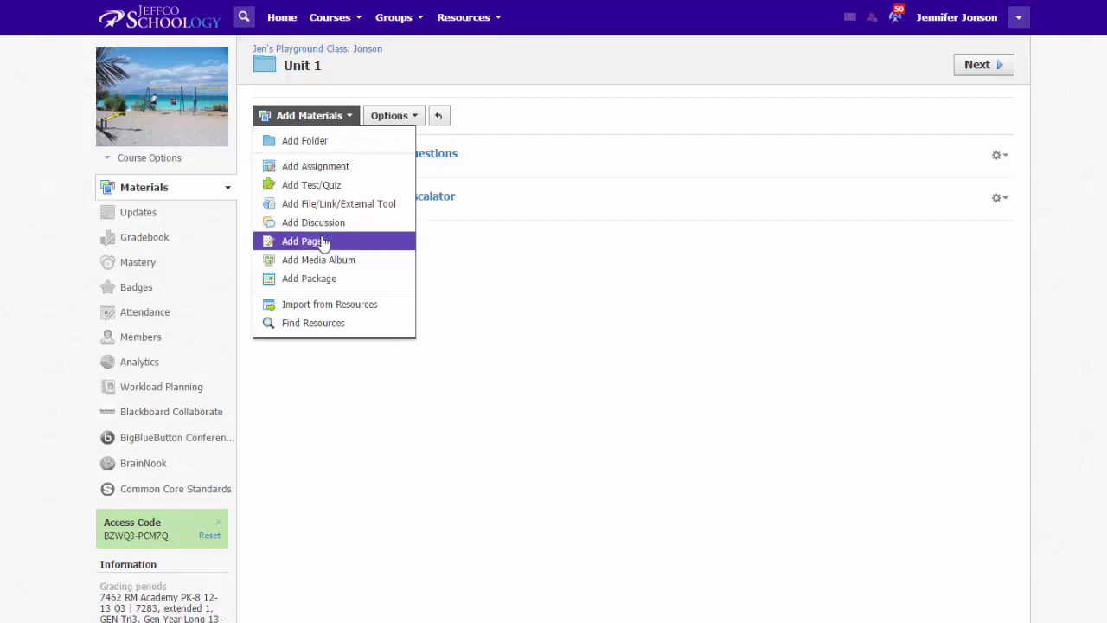
click(531, 292)
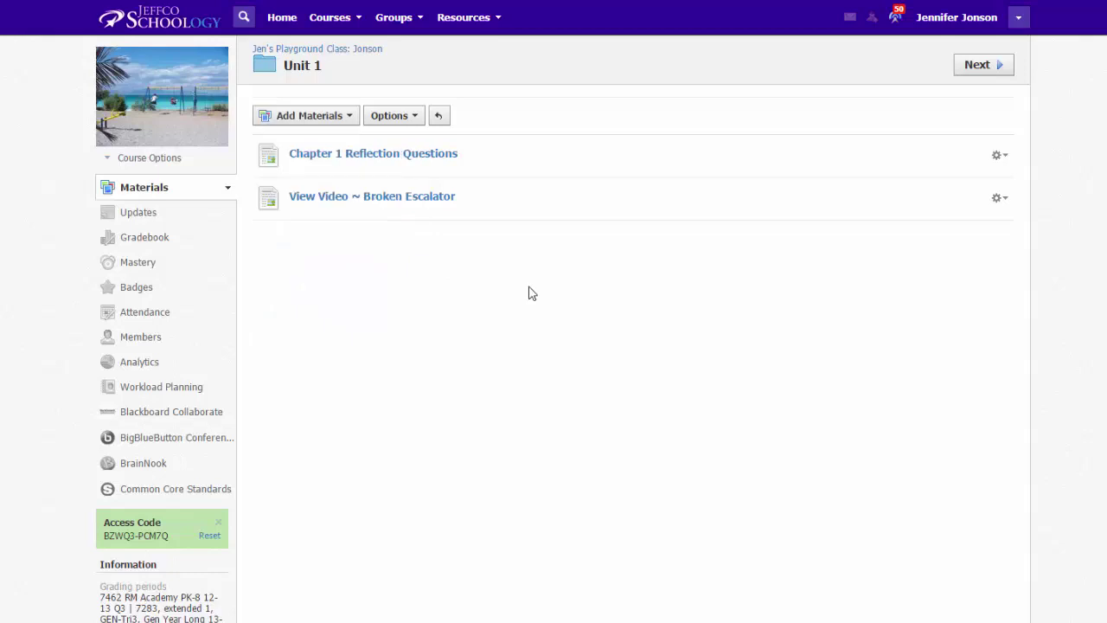
click(1003, 199)
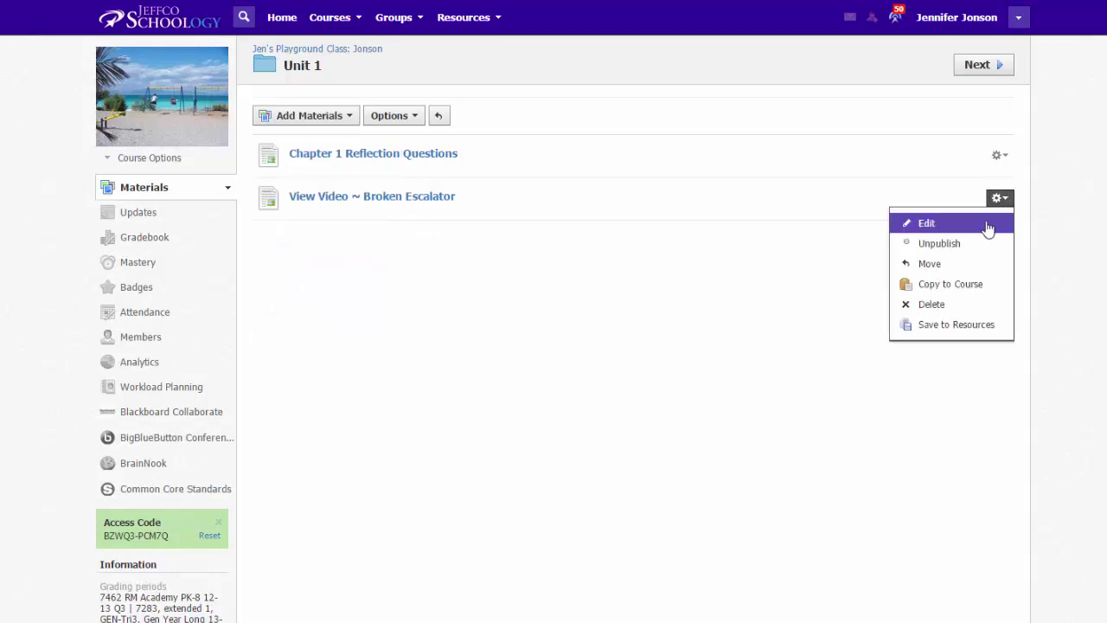
click(988, 228)
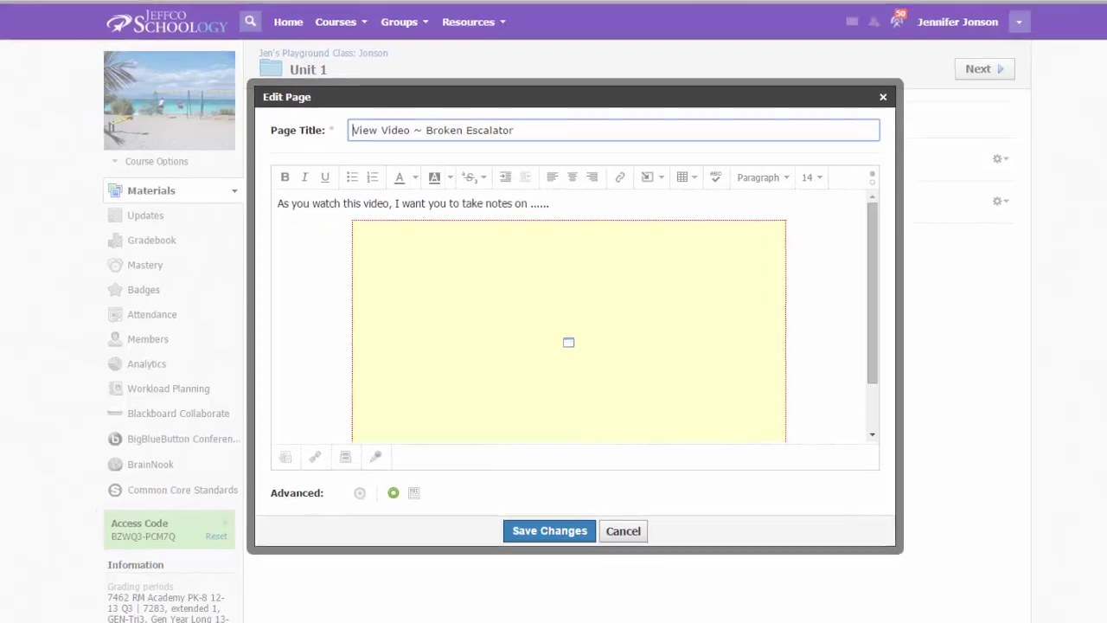
Step: Switch to the YouTube video and turn off showing suggested videos when the video finishes in its embed options
click(436, 12)
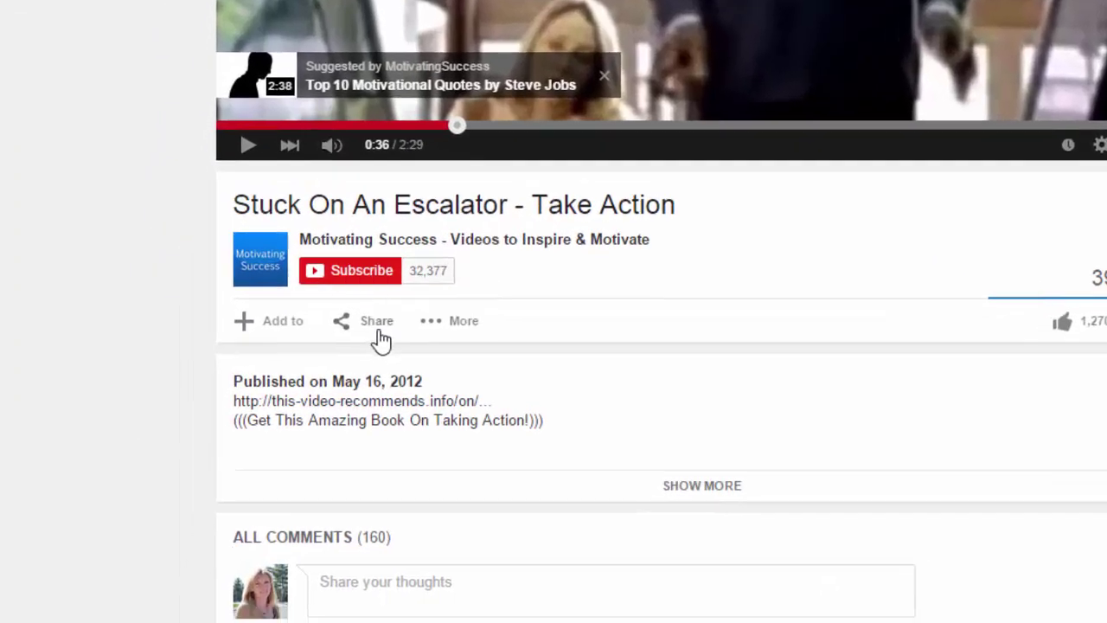
click(236, 563)
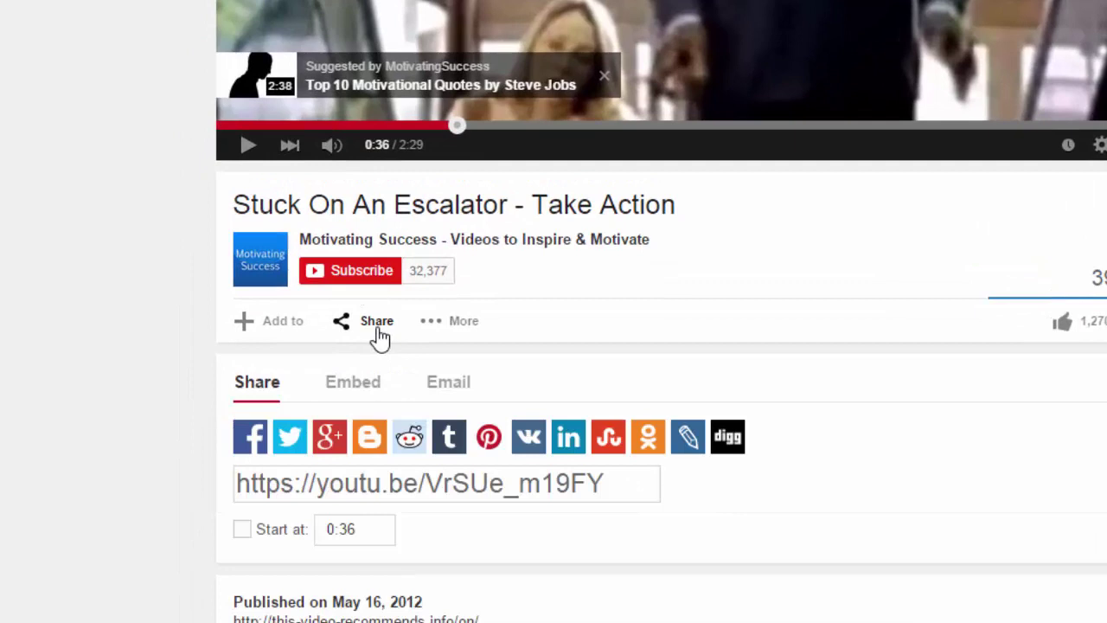
click(362, 385)
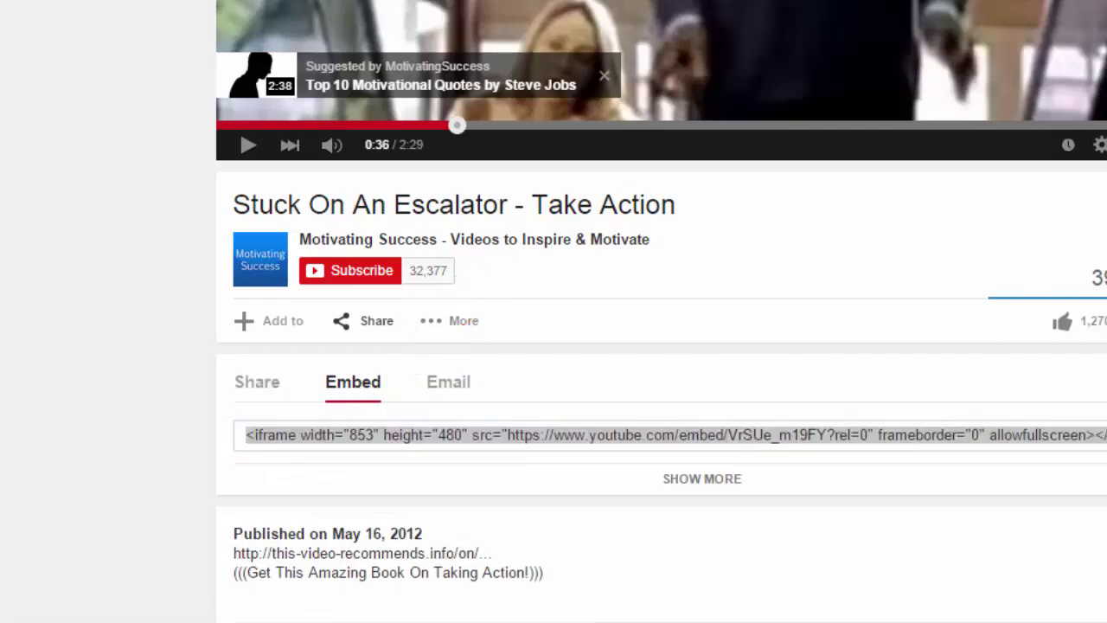
scroll(732, 486, down, 3)
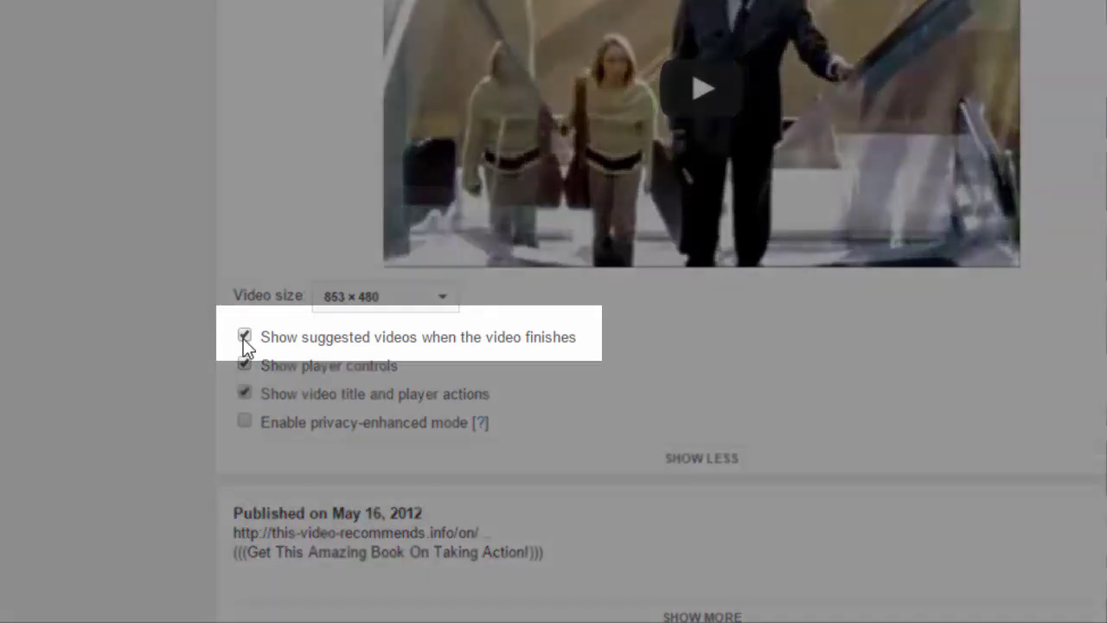
click(244, 337)
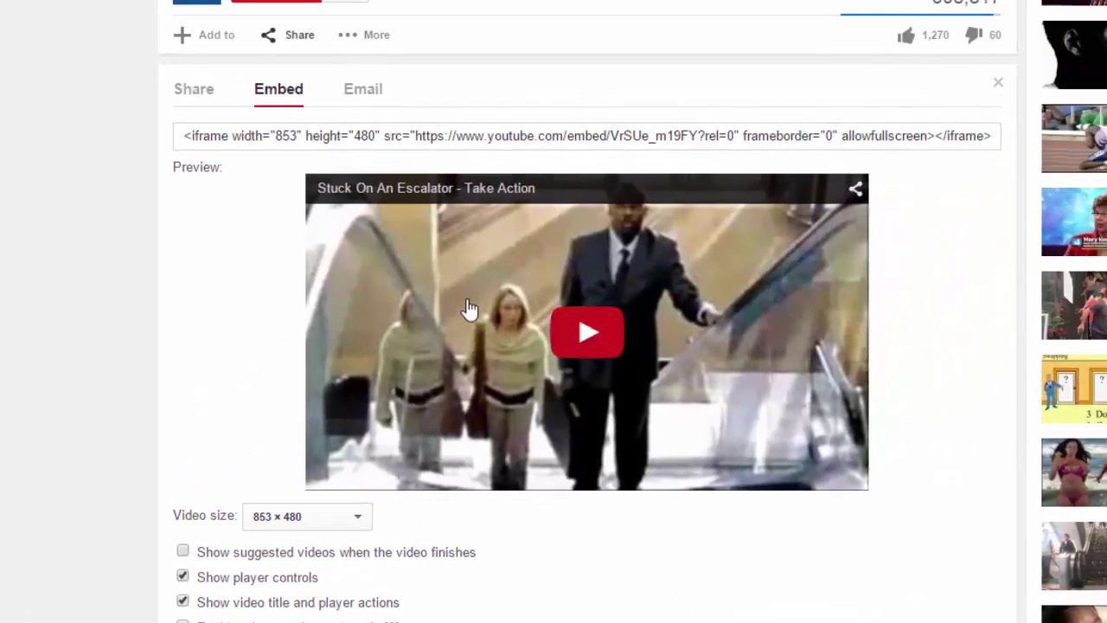
Step: Copy the YouTube video's full embed code and switch back to the Unit 1 page editor in Schoology
click(693, 140)
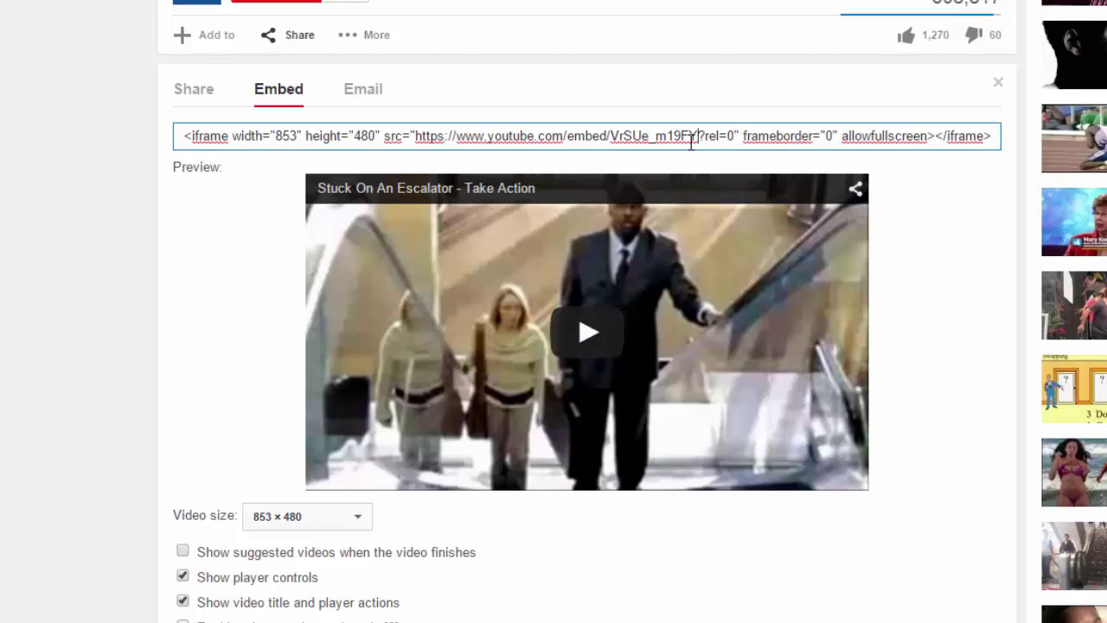
click(692, 141)
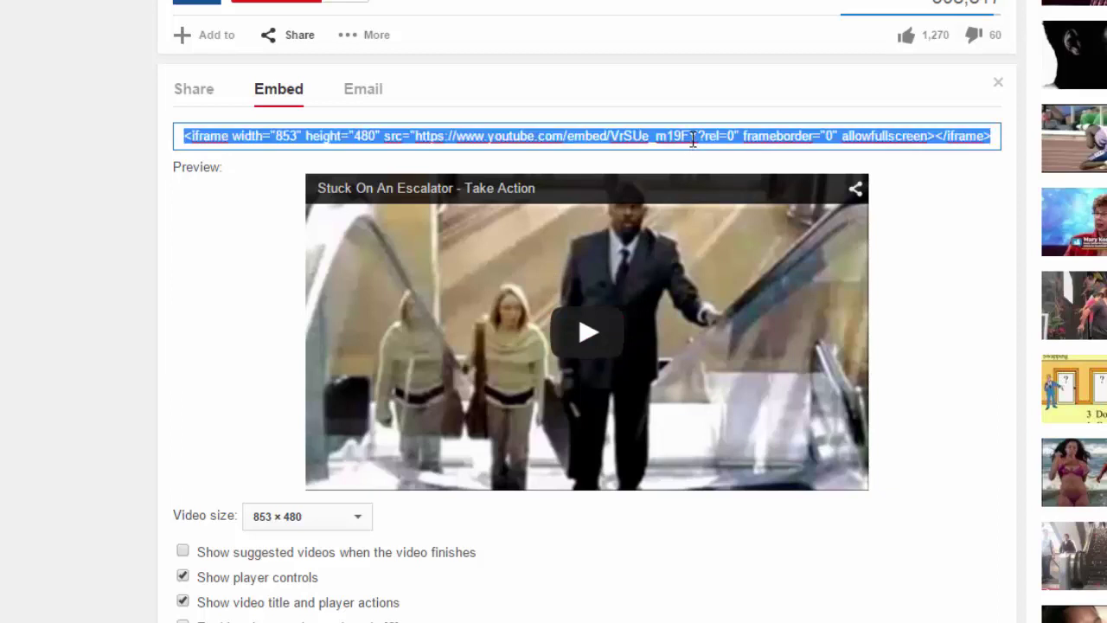
right_click(692, 140)
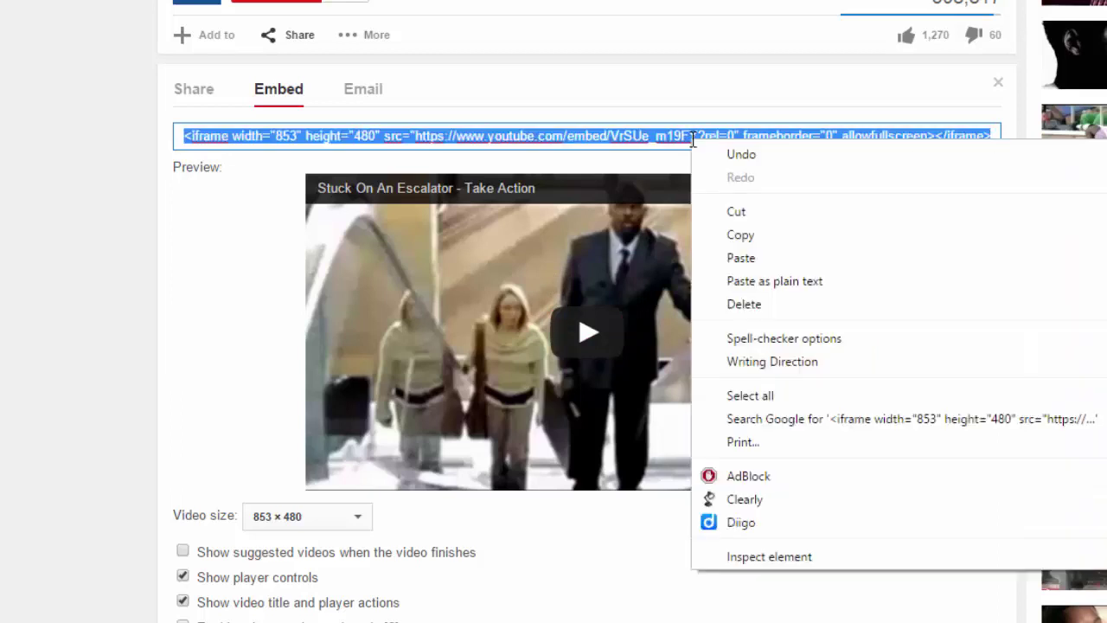
click(753, 237)
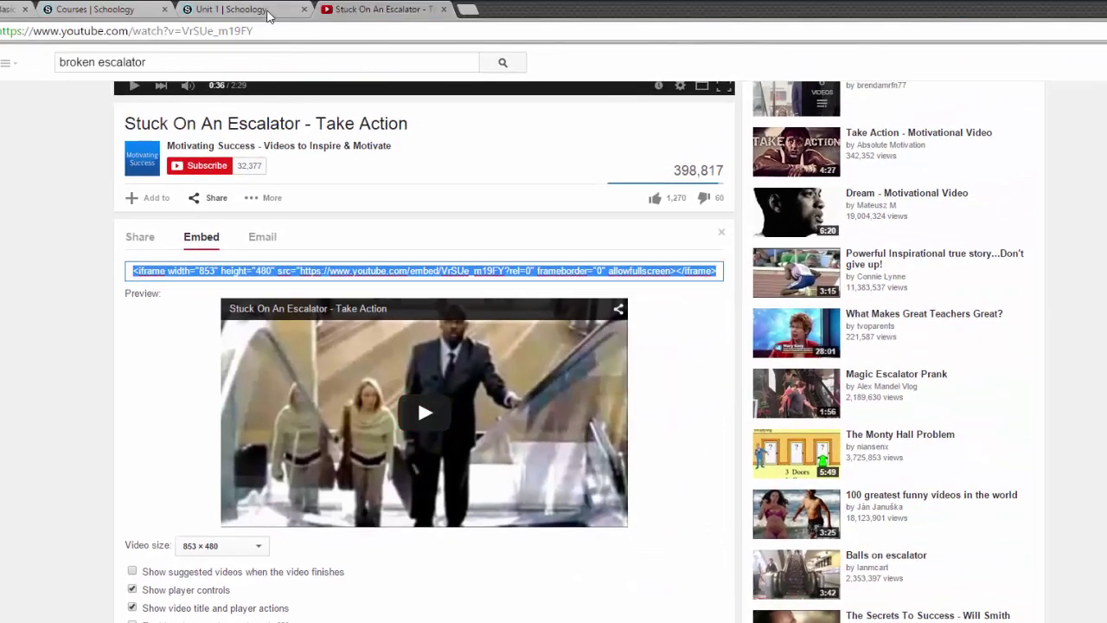
click(243, 10)
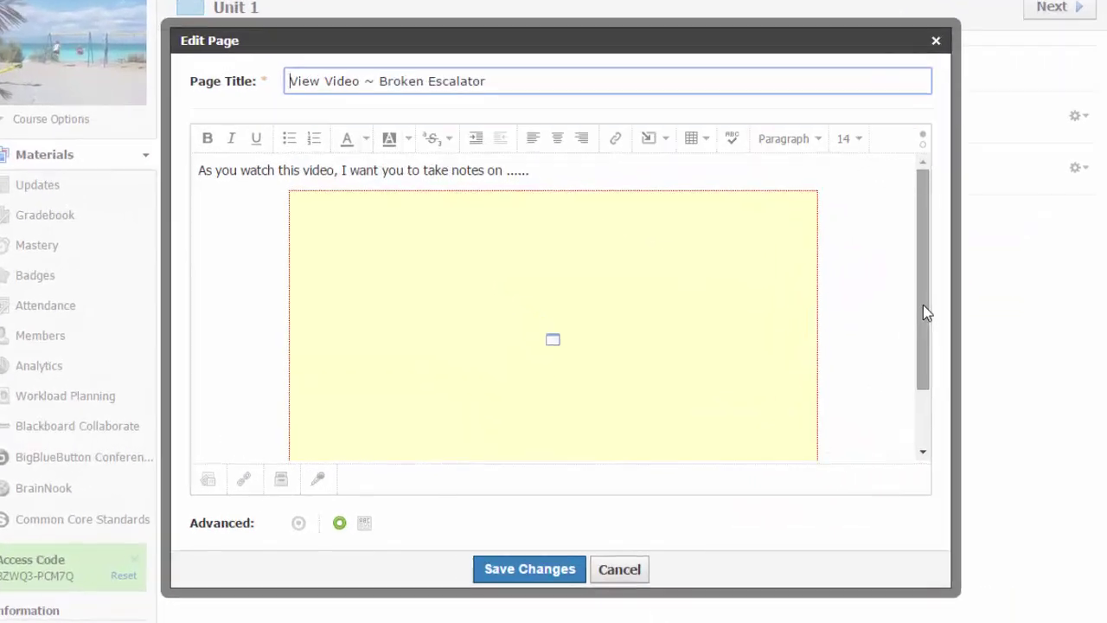
Step: Insert web media below the quiz note from the copied embed code and remove the blank line above it
drag(923, 311, 923, 377)
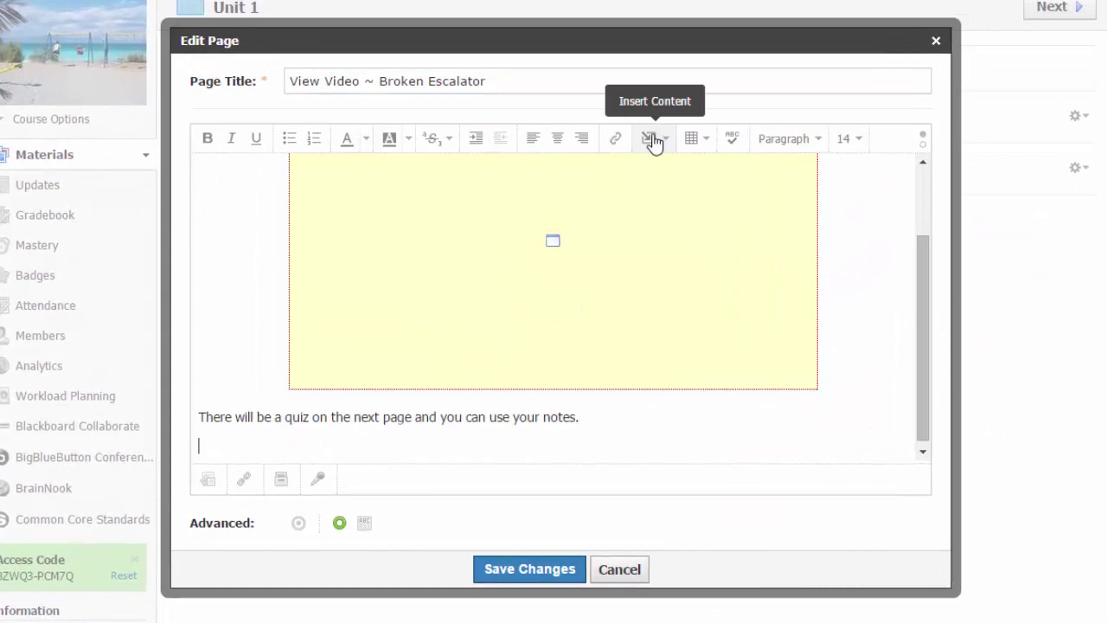
click(655, 141)
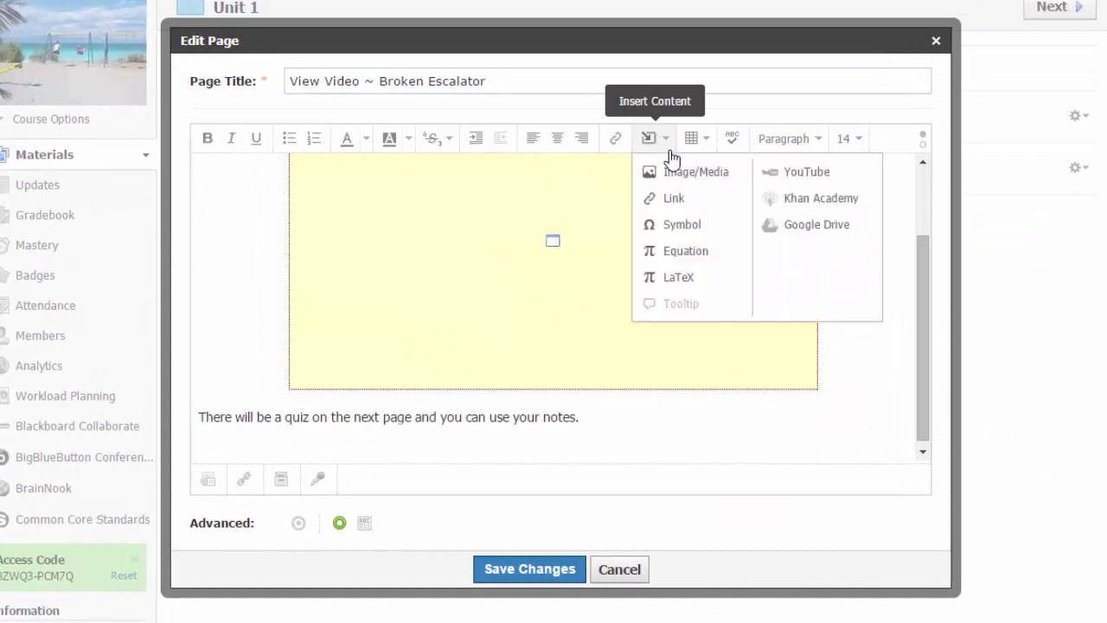
click(701, 183)
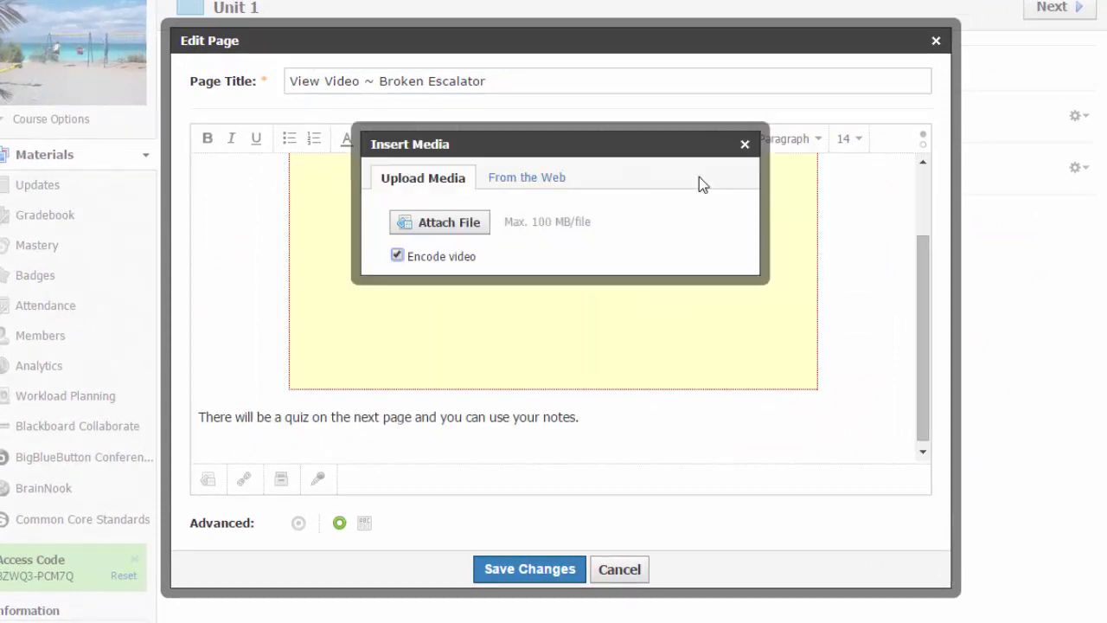
double_click(548, 170)
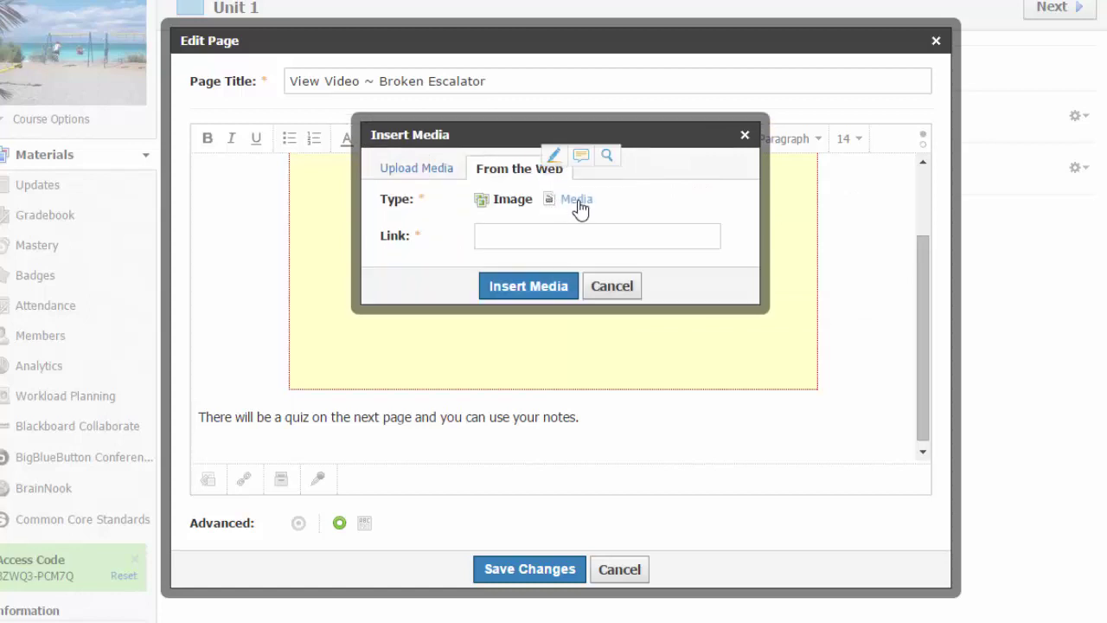
click(575, 201)
click(558, 237)
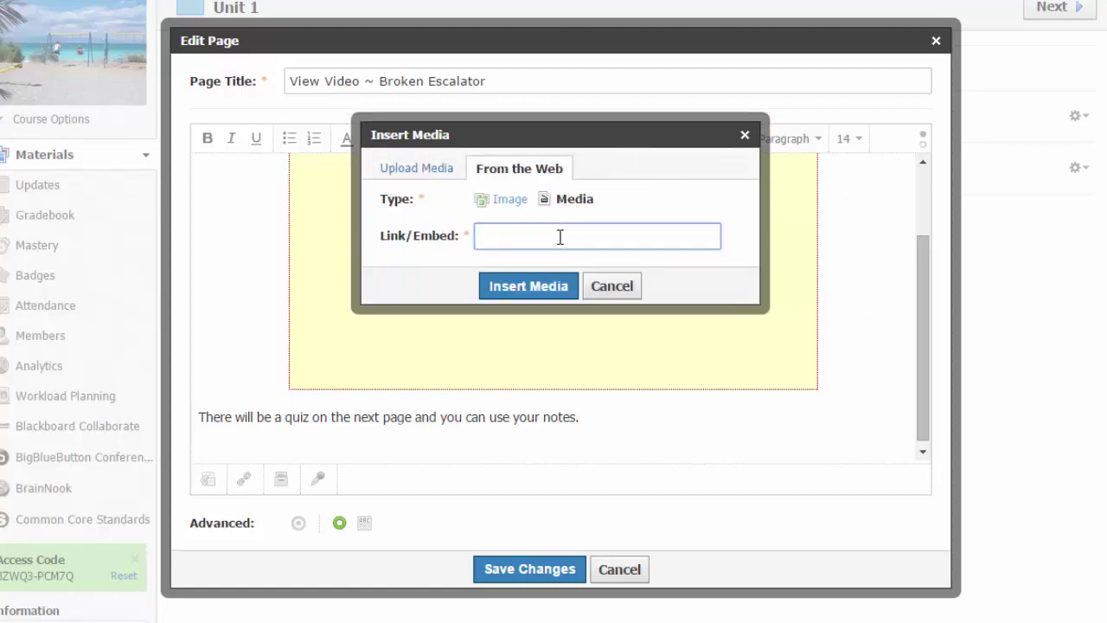
right_click(559, 236)
click(605, 349)
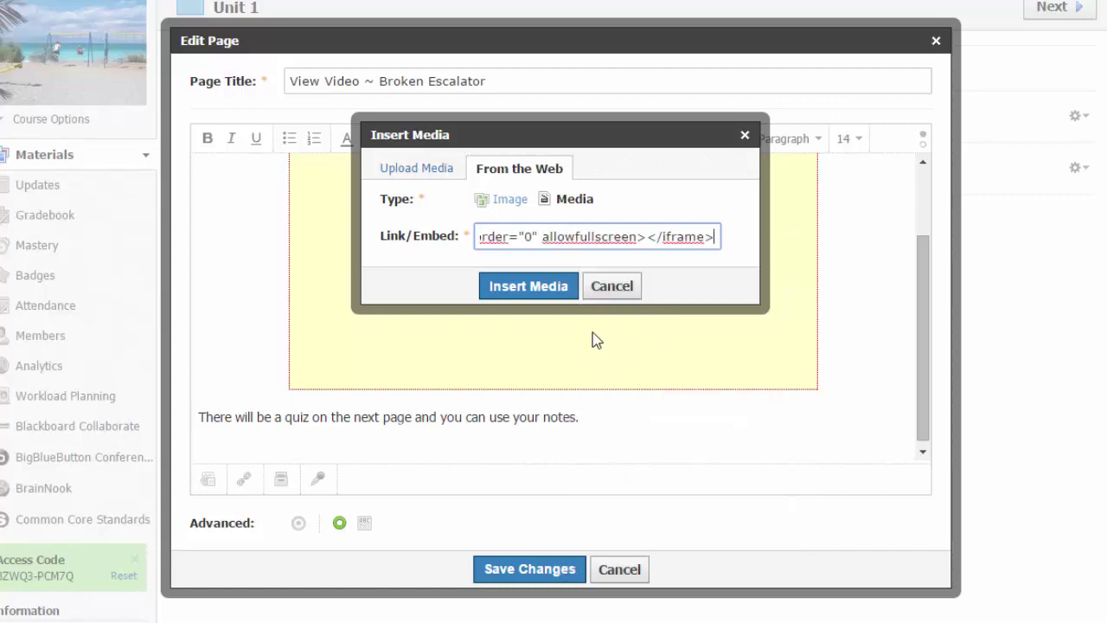
click(564, 292)
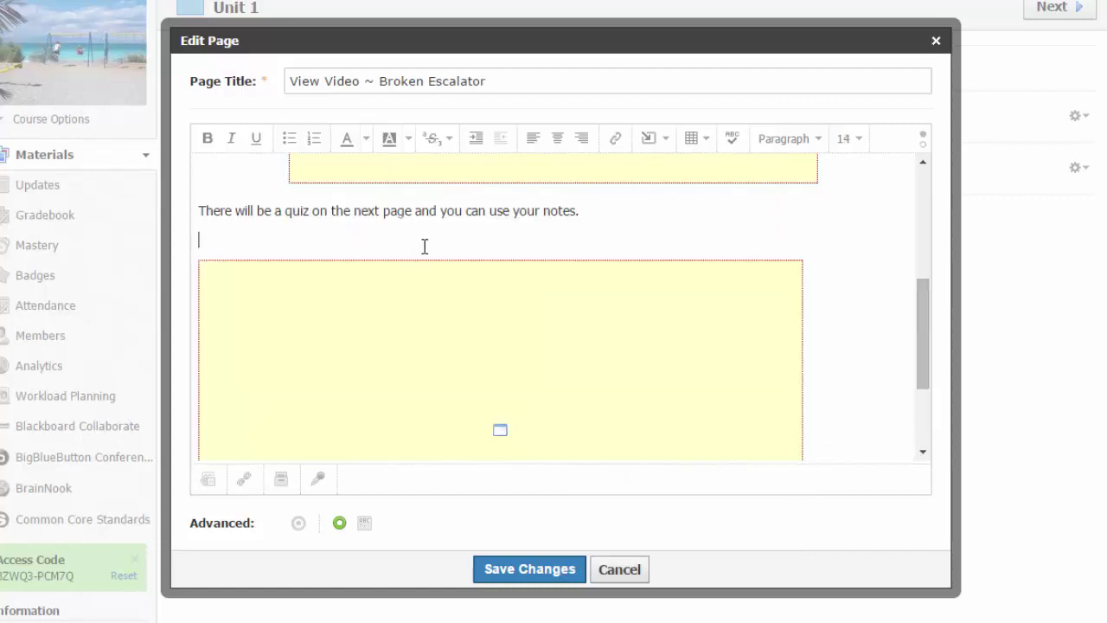
key(BackSpace)
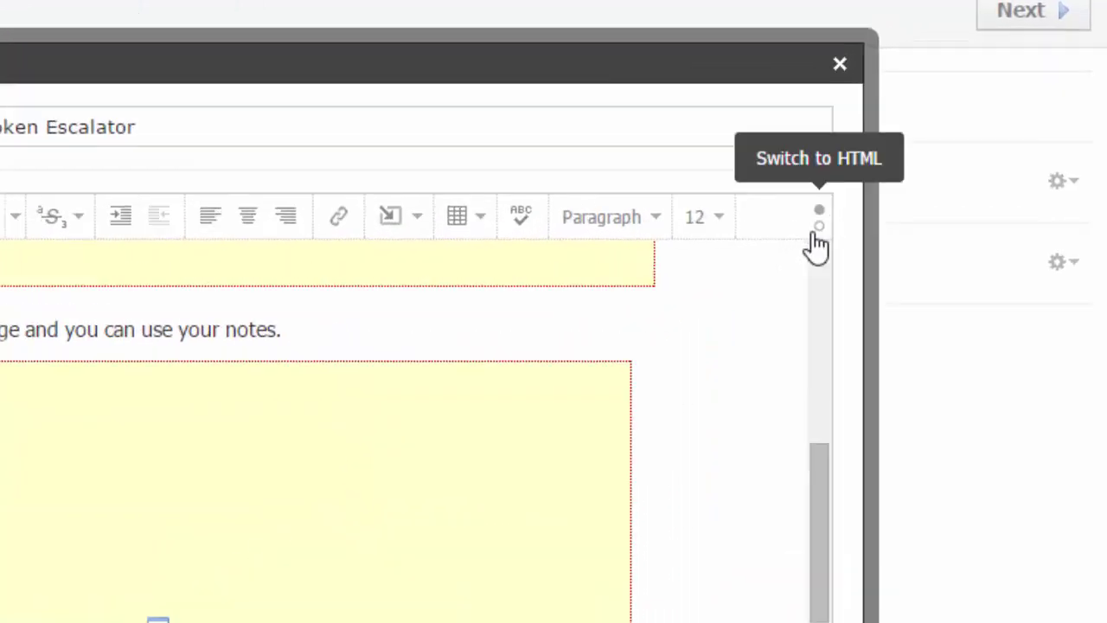
Step: Paste the iframe embed code on a new line at the end of the page's HTML source and return to the visual editor
click(818, 235)
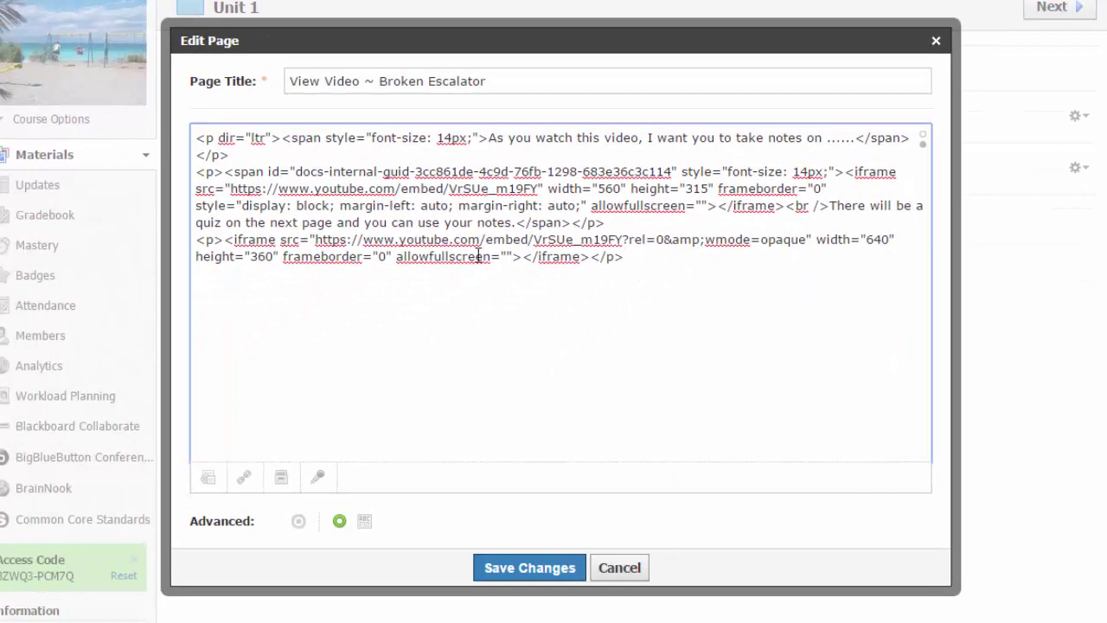
key(Return)
right_click(339, 279)
click(371, 385)
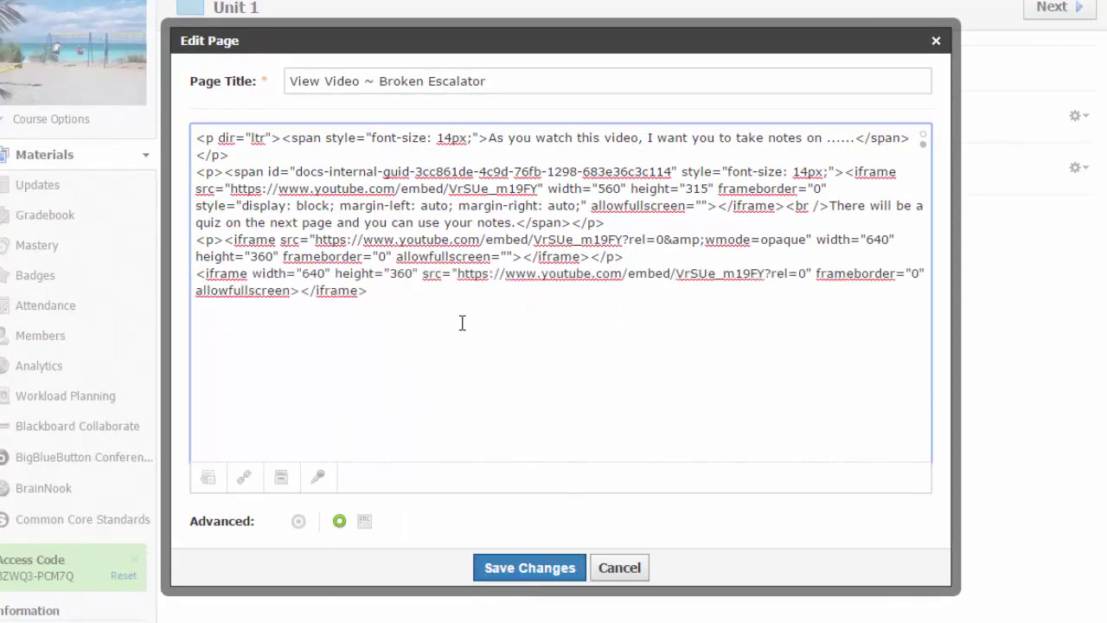
click(924, 138)
Step: Save the changes to the page and open "View Video ~ Broken Escalator" from the Unit 1 folder
drag(924, 198, 919, 400)
click(553, 572)
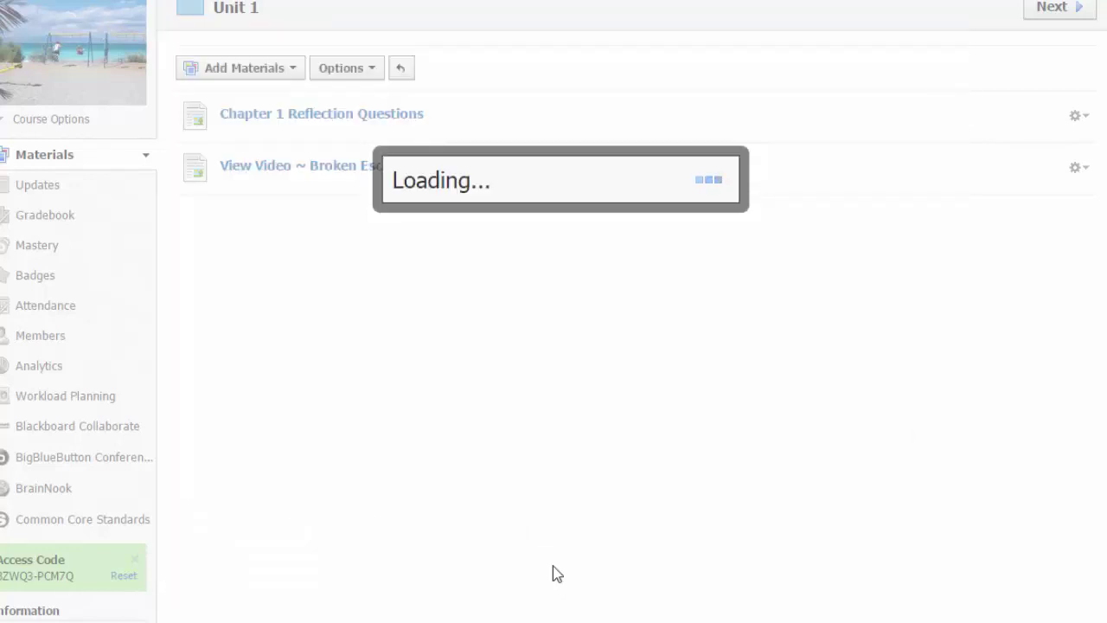
click(363, 206)
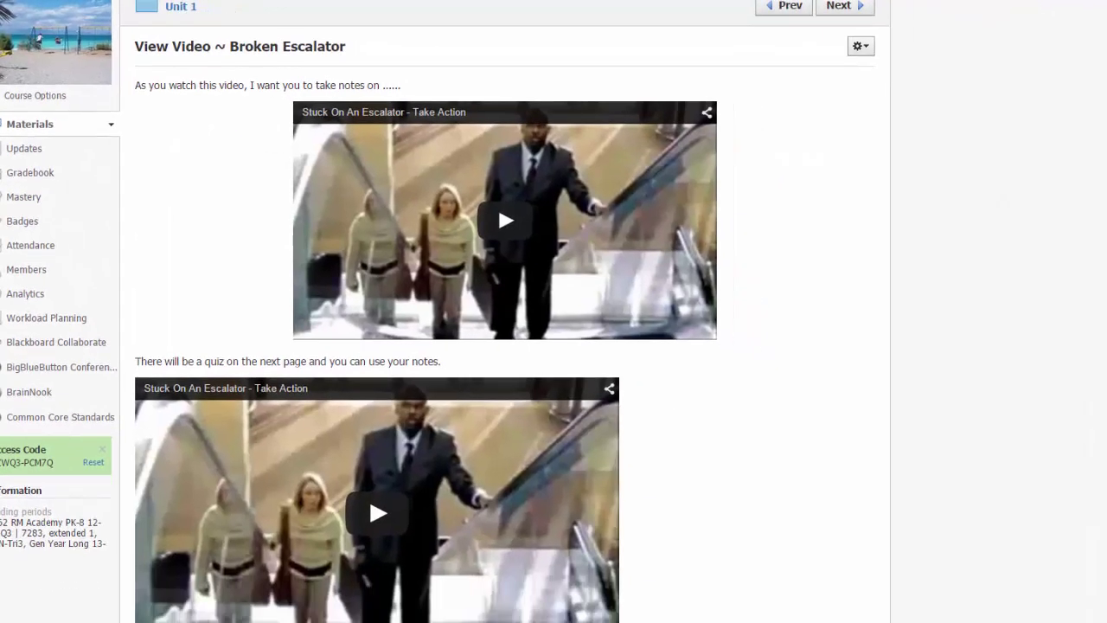